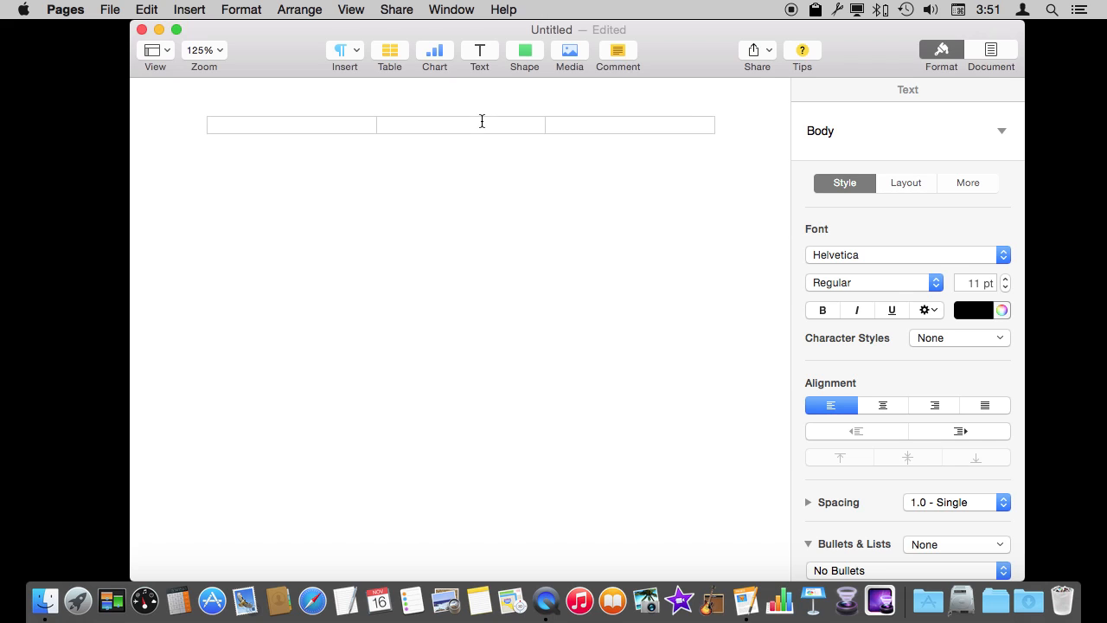
- Insert a text box containing 1 and shrink it to about 0.24 in wide by 0.32 in high
left_click(480, 52)
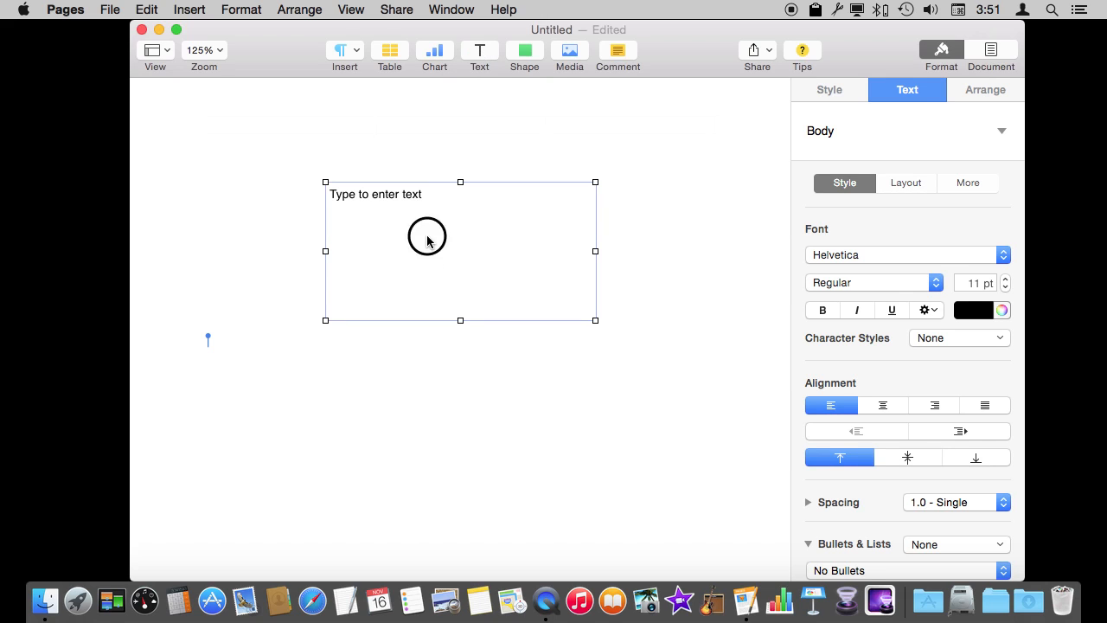
left_click(427, 238)
key("super+a")
type("1")
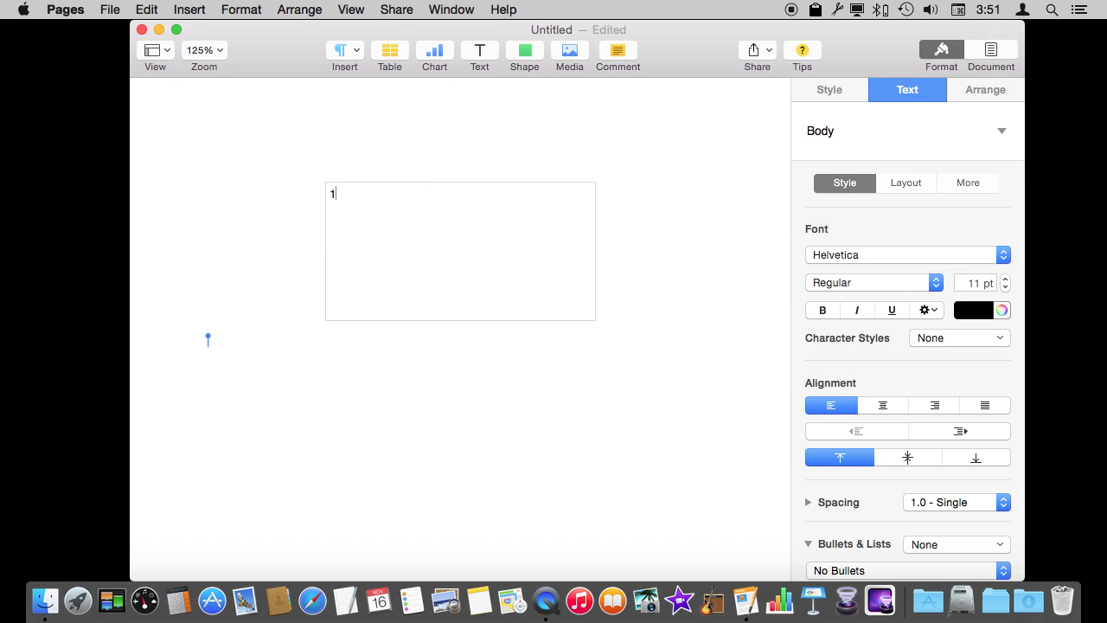
left_click(514, 101)
left_click(511, 248)
left_click_drag(596, 320, 349, 248)
- Change the text of the duplicated number box to 2 and place it just below the 1
double_click(345, 242)
key("super+a")
type("2")
left_click(407, 239)
left_click(345, 243)
mouse_move(346, 248)
left_mouse_down()
mouse_move(323, 217)
mouse_move(336, 217)
mouse_move(331, 233)
left_mouse_up()
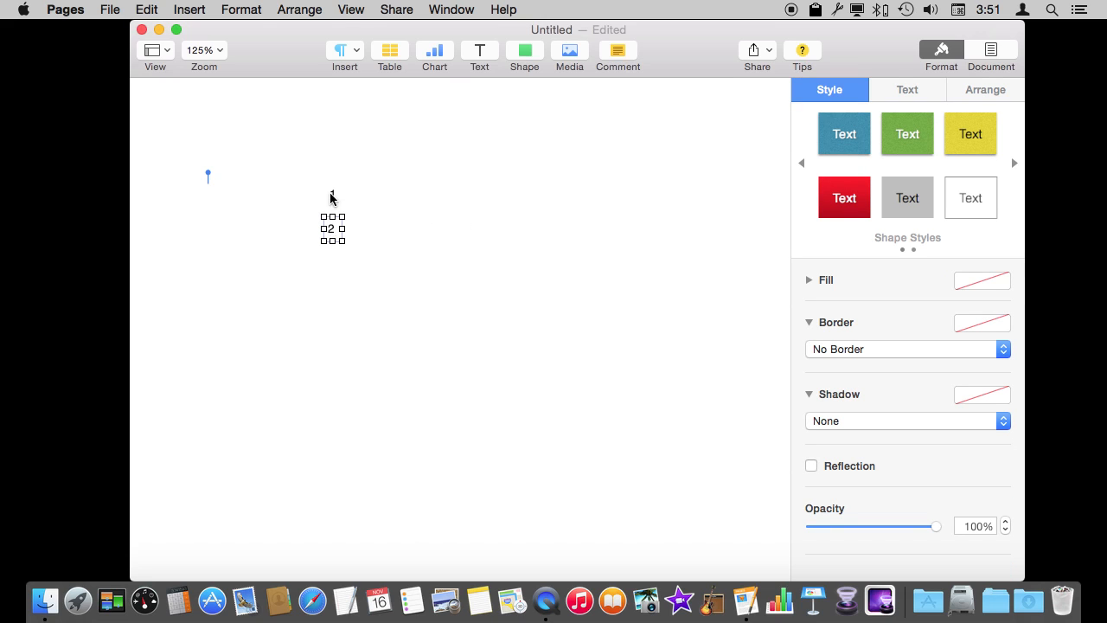
- Set text wrap to None for both number boxes and move the 2 directly beneath the 1, at about X 2.51 in, Y 1.56 in
left_click(331, 196, "shift")
left_click(1002, 91)
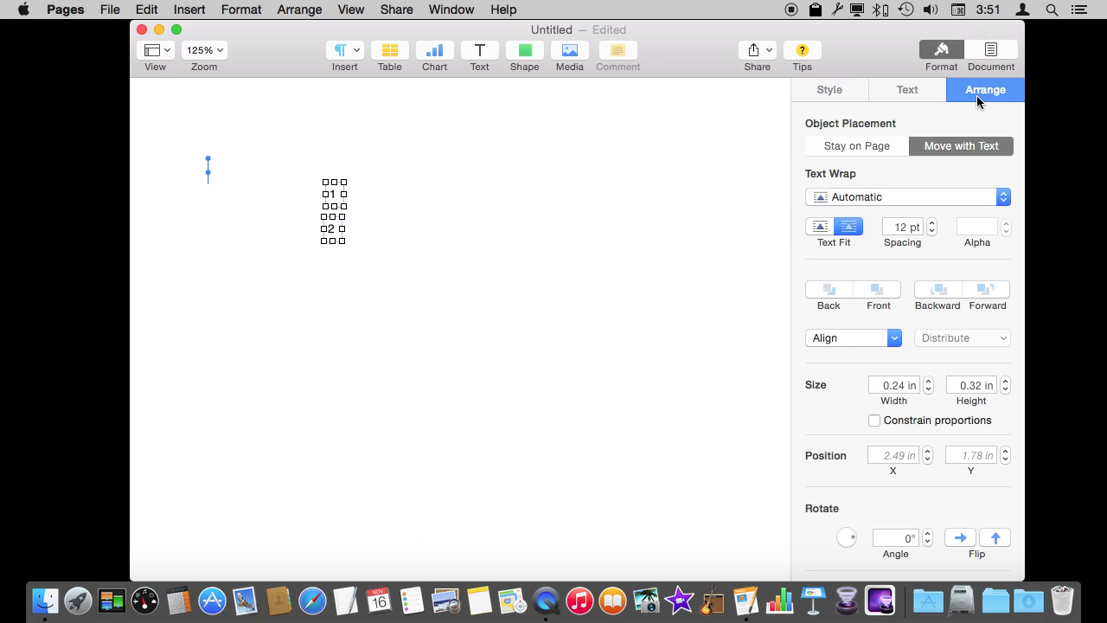
left_click_drag(853, 198, 846, 282)
left_click(402, 236)
left_click_drag(334, 230, 335, 216)
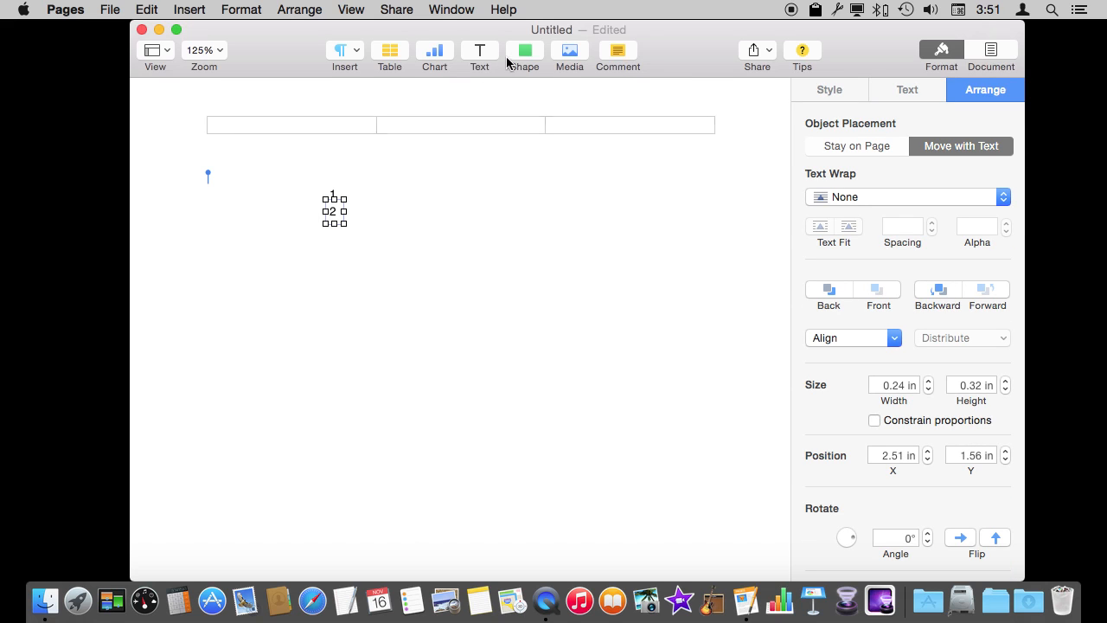
- Add a line with text wrap None and lay it horizontally between the 1 and the 2, about 0.32 in long, as a fraction bar
left_click(524, 51)
left_click(458, 109)
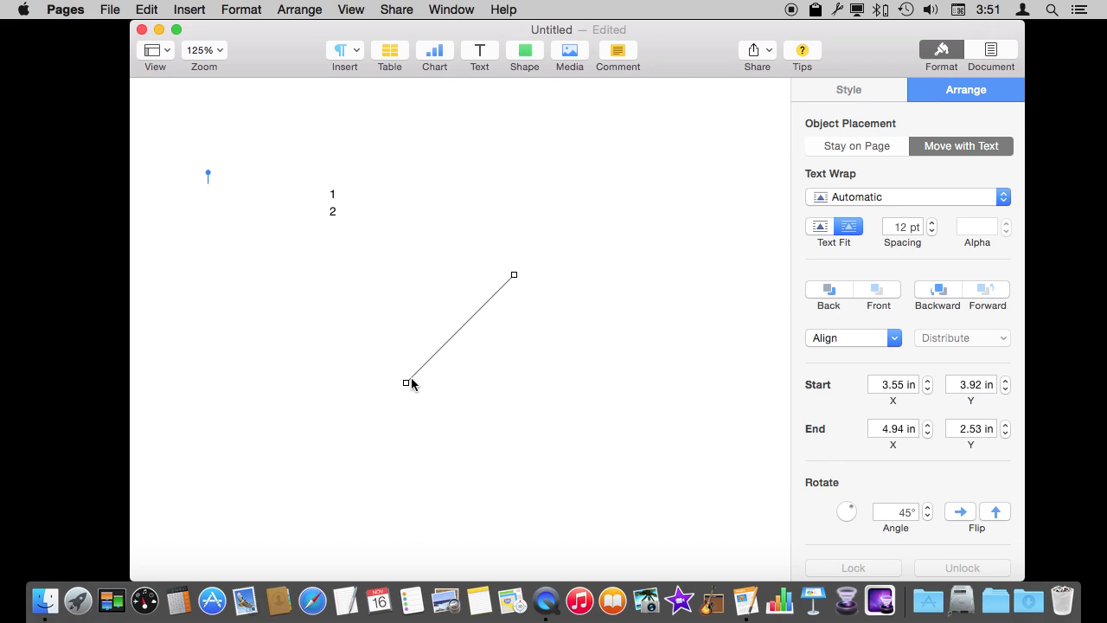
left_click_drag(406, 382, 355, 190)
left_click(876, 196)
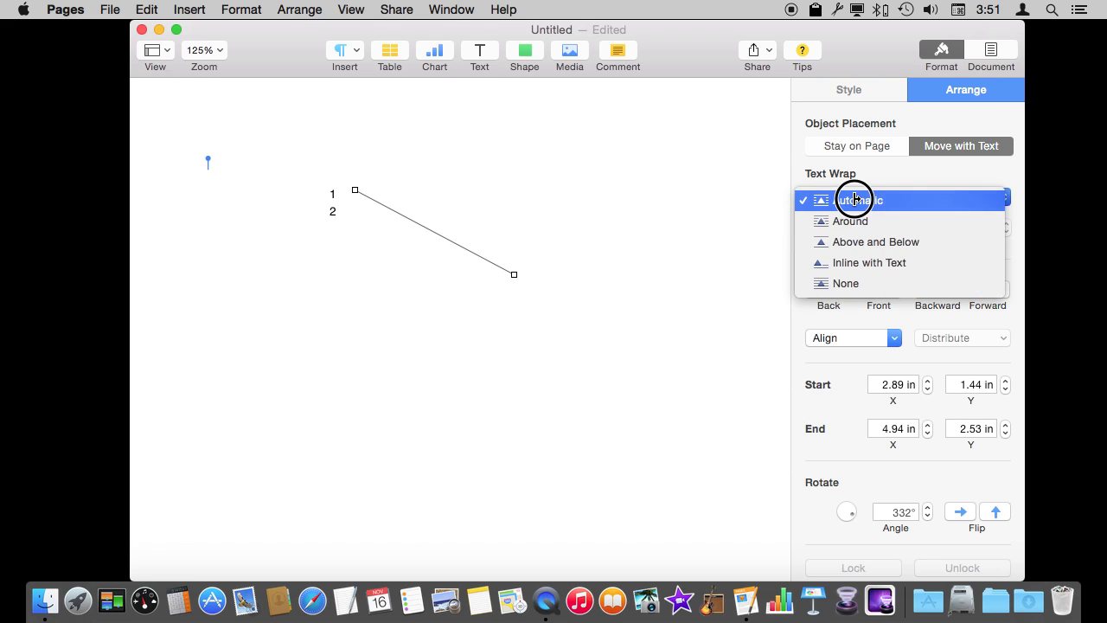
left_click(821, 281)
left_click_drag(514, 274, 333, 203)
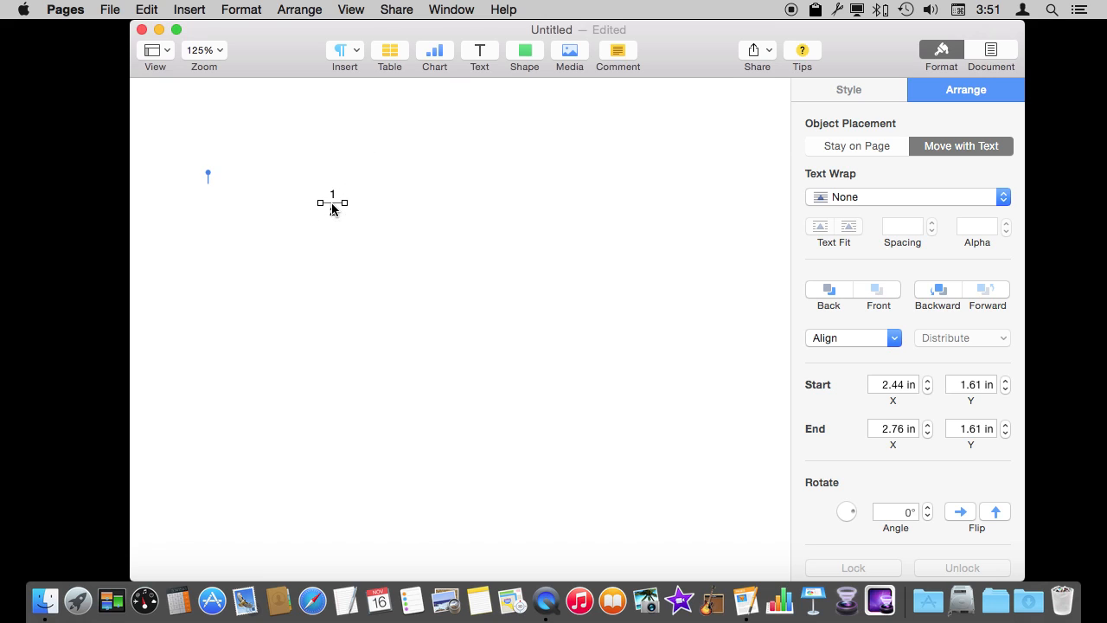
left_click(357, 210)
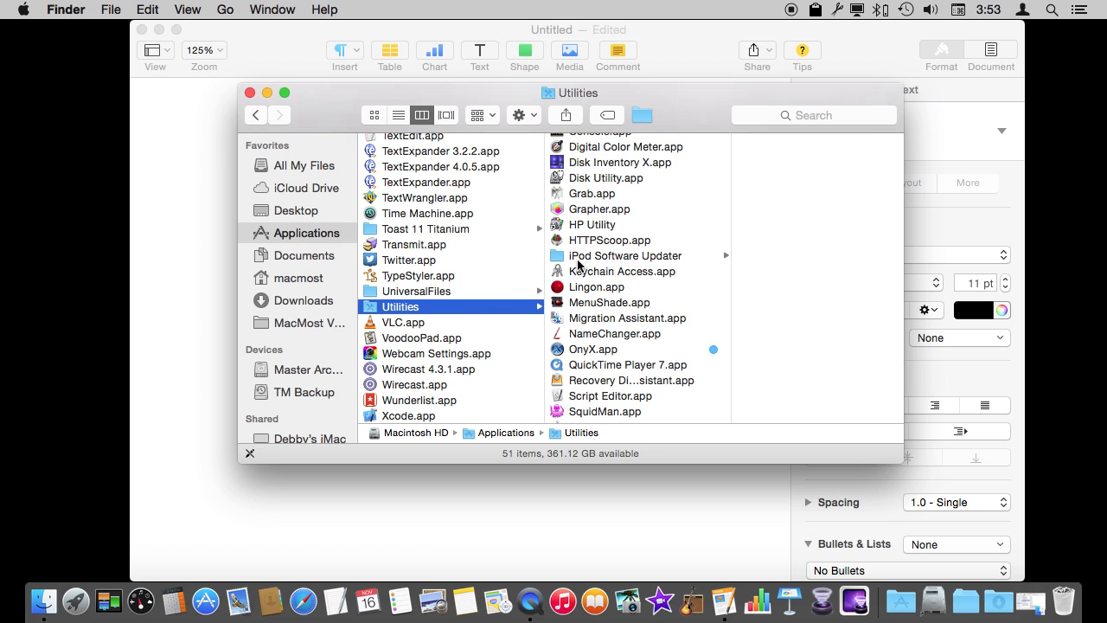
- Launch Grapher from the Utilities folder and close the Primitives.gcx document without saving
left_click(584, 210)
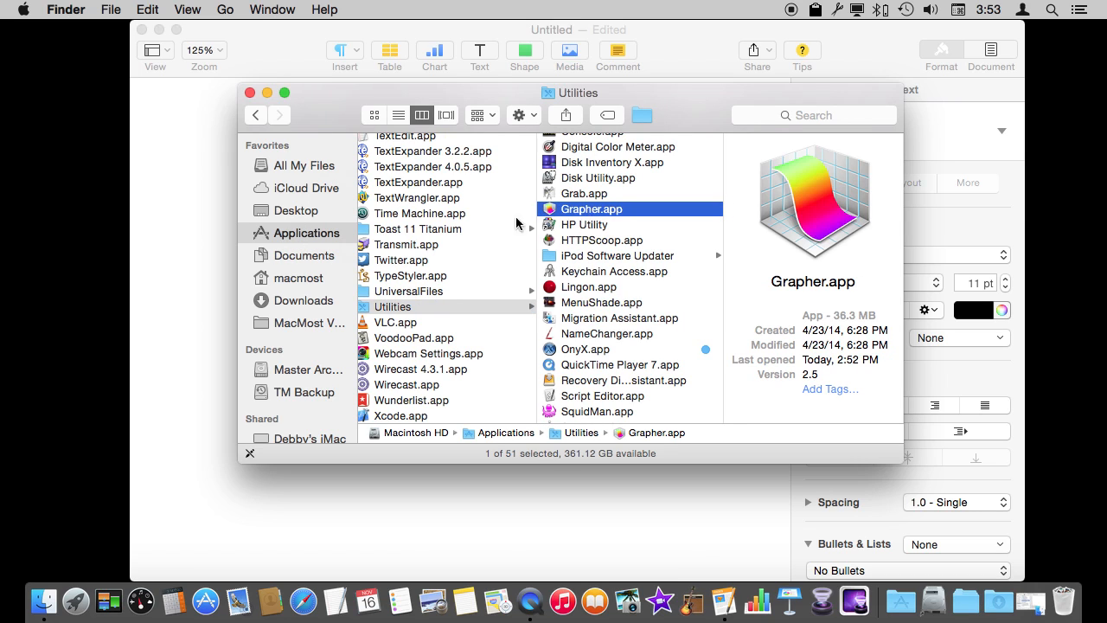
double_click(550, 212)
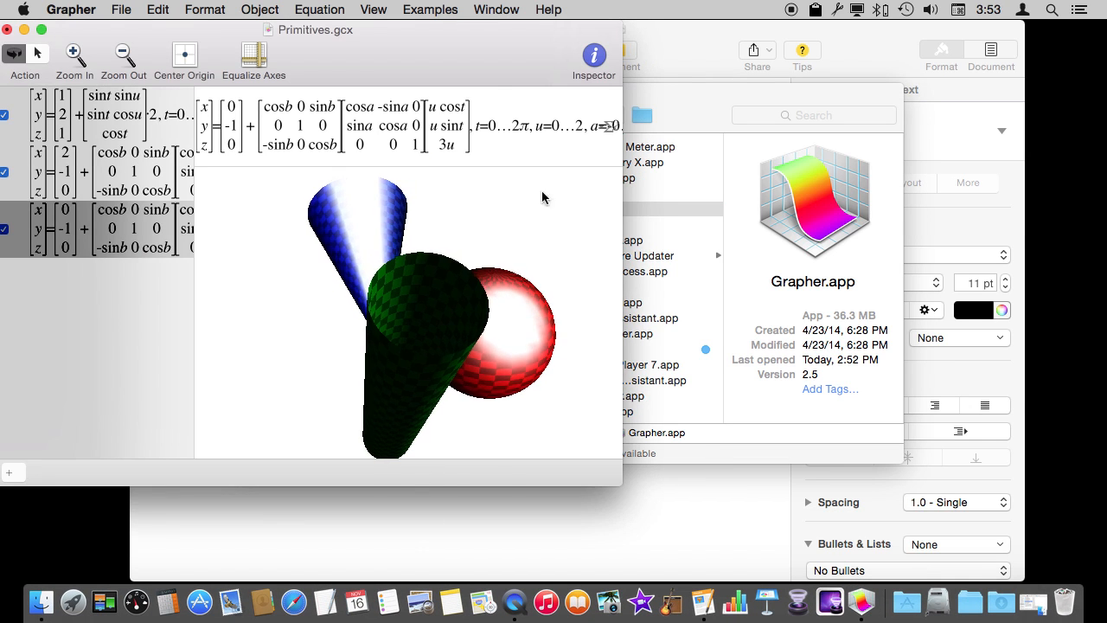
left_click_drag(464, 95, 689, 95)
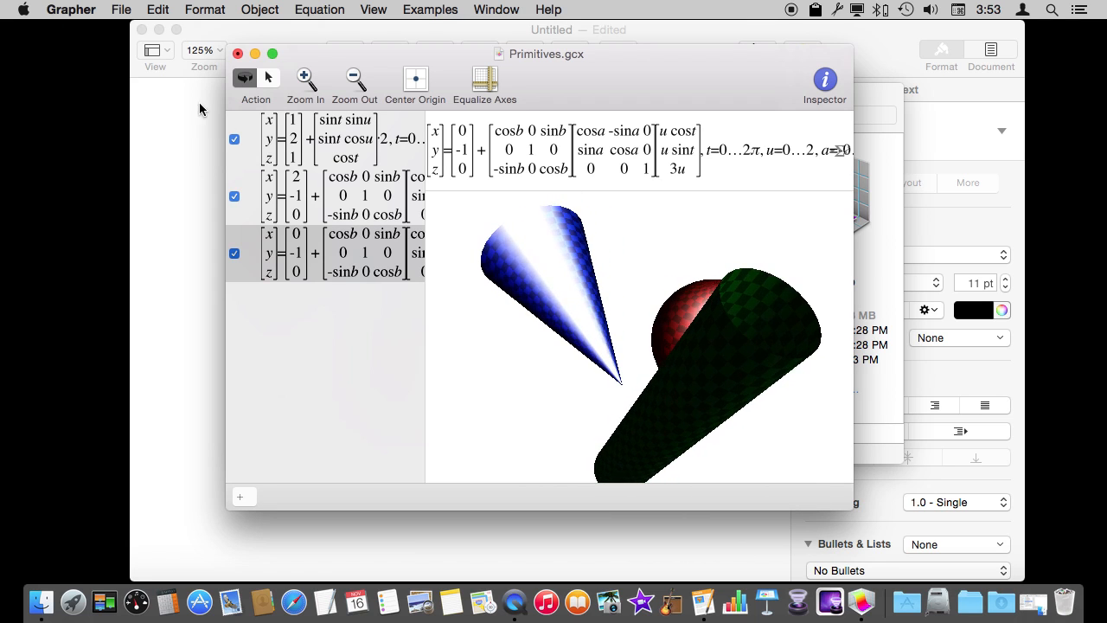
left_click(239, 55)
left_click(490, 198)
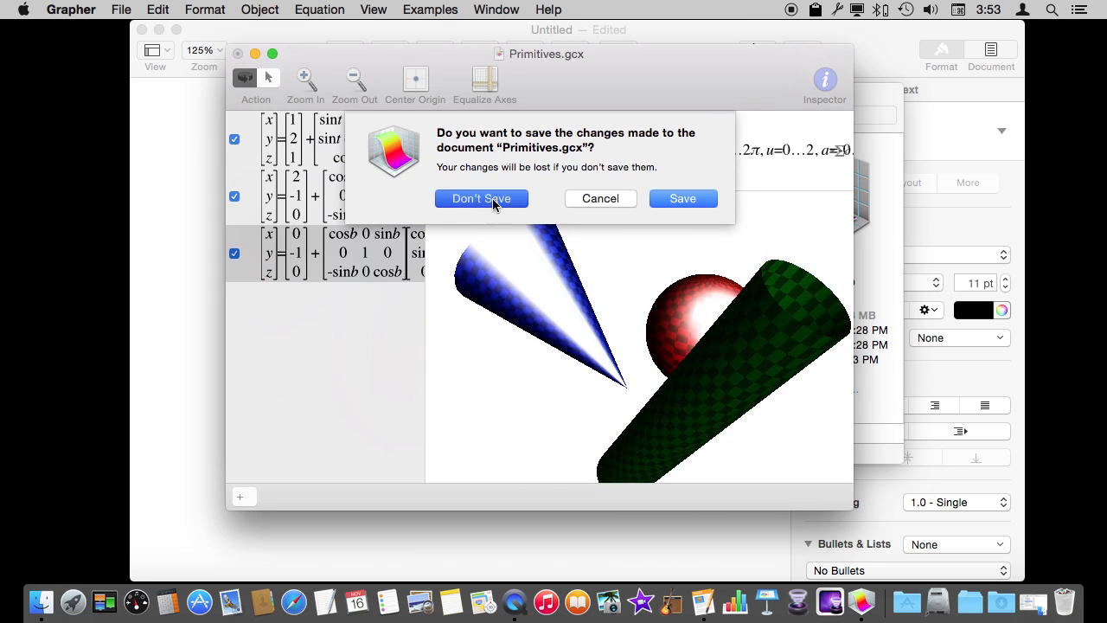
- Create a new graph document with x and y axes and clear its default y= equation
left_click(121, 10)
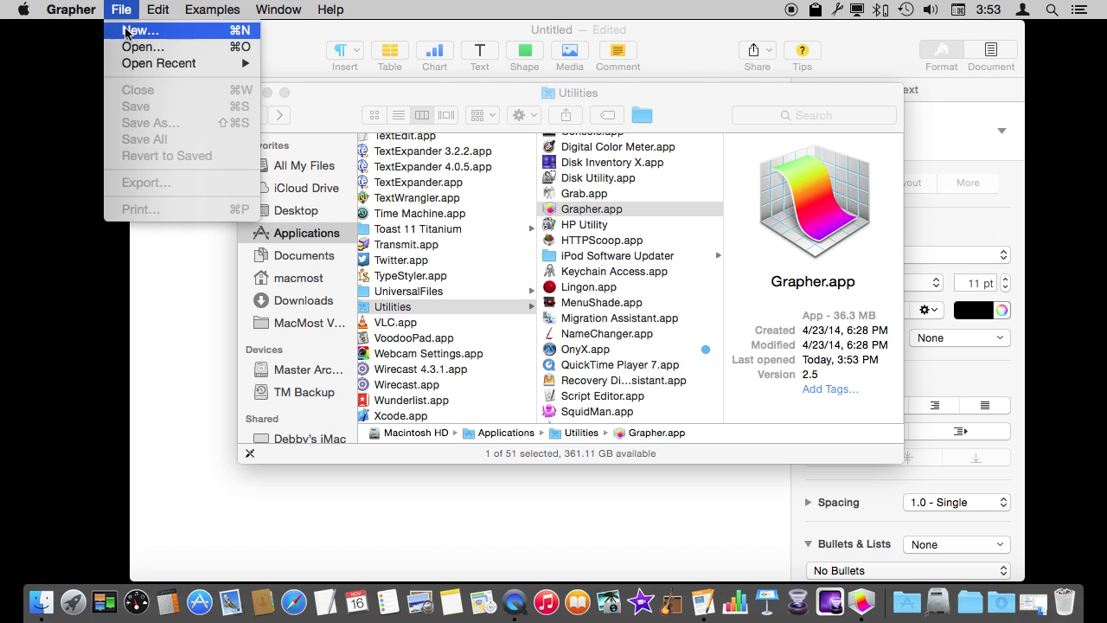
left_click(139, 30)
left_click(705, 355)
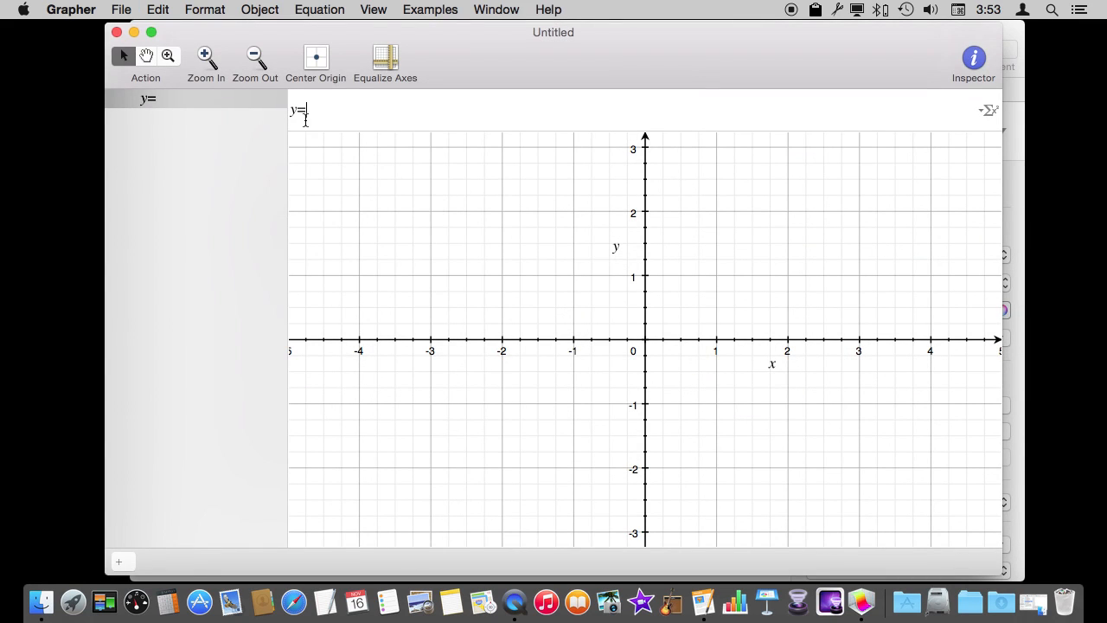
left_click_drag(304, 111, 272, 117)
key("Return")
- Try entering 1/2 as a fraction in the equation, and undo it
left_click(338, 107)
type("1/2")
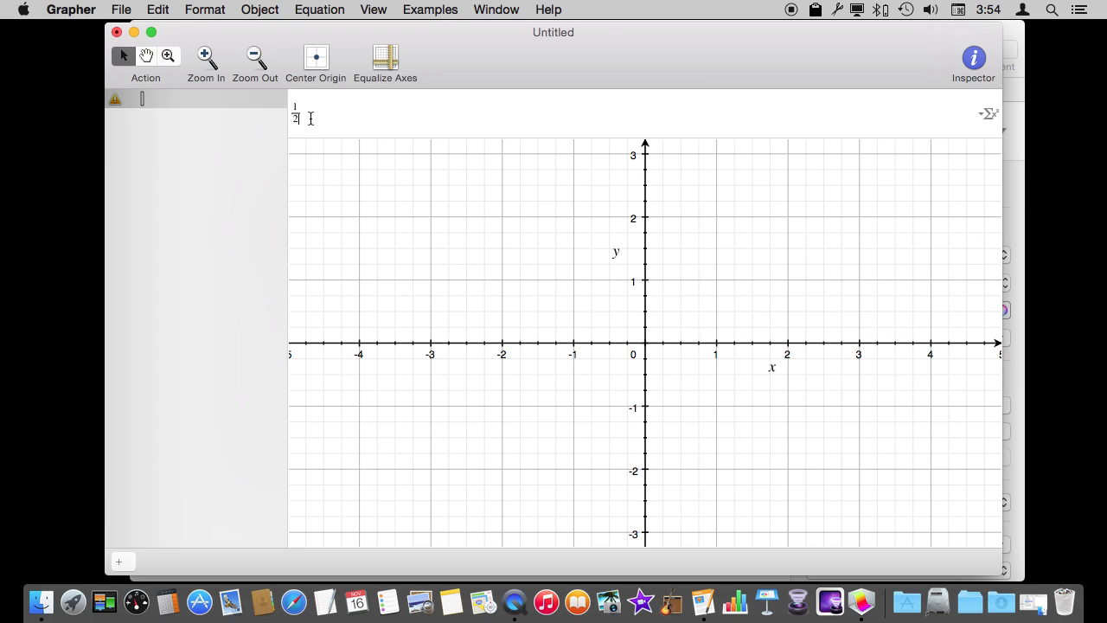
key("super+z")
key("super+z")
- Show the Equation Palette, look through its Operators, Greek and Symbols sets, and return to the Standard set
left_click(476, 8)
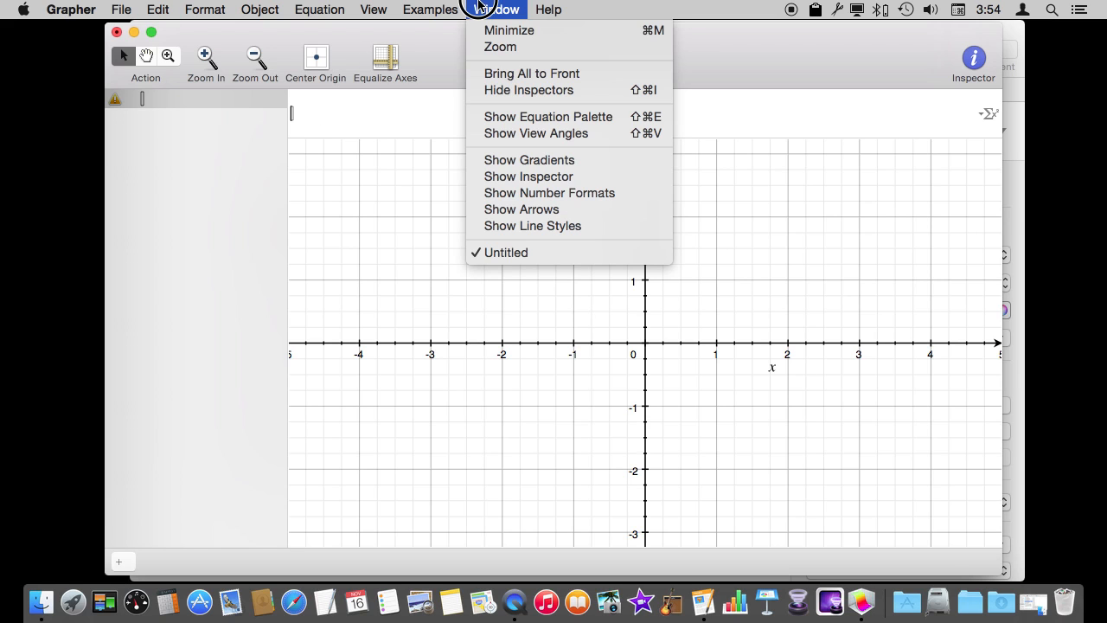
left_click(504, 116)
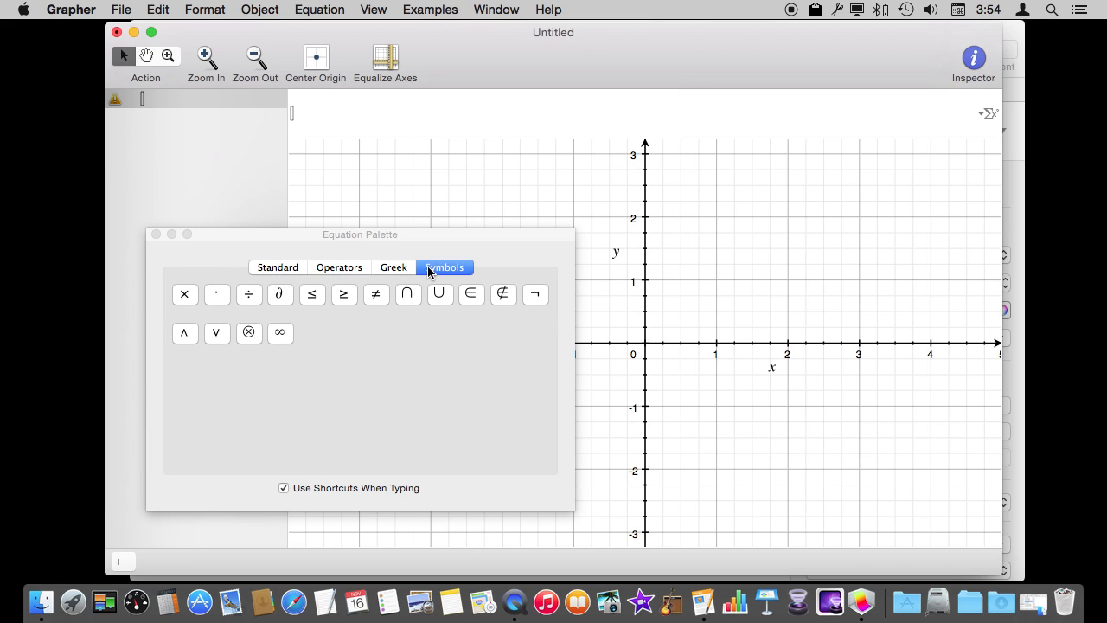
left_click(295, 270)
left_click(330, 270)
left_click(389, 271)
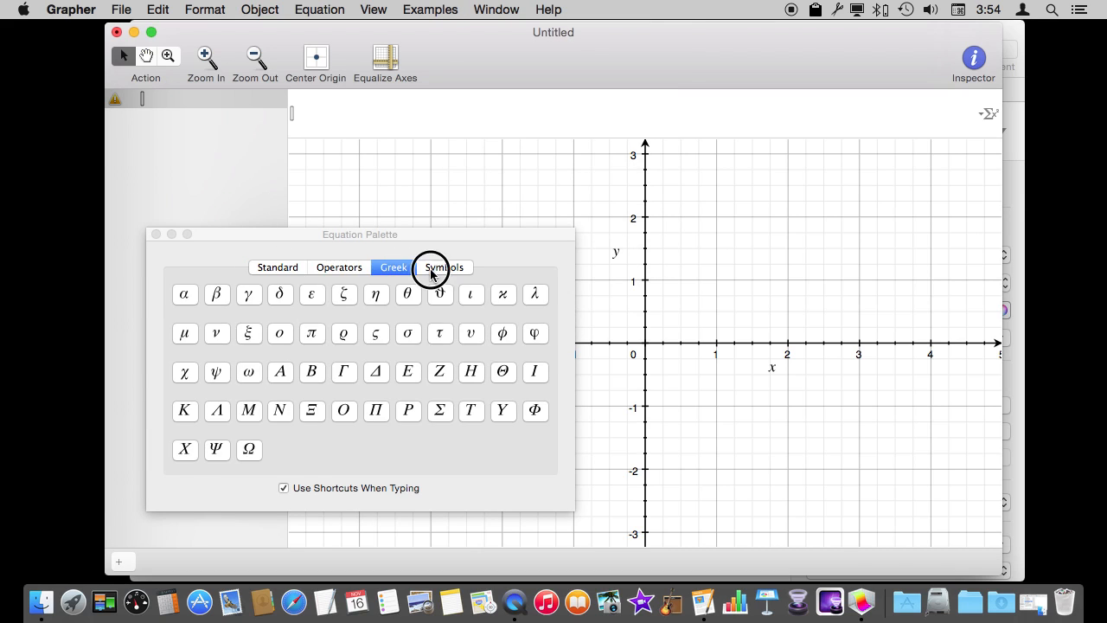
left_click(274, 268)
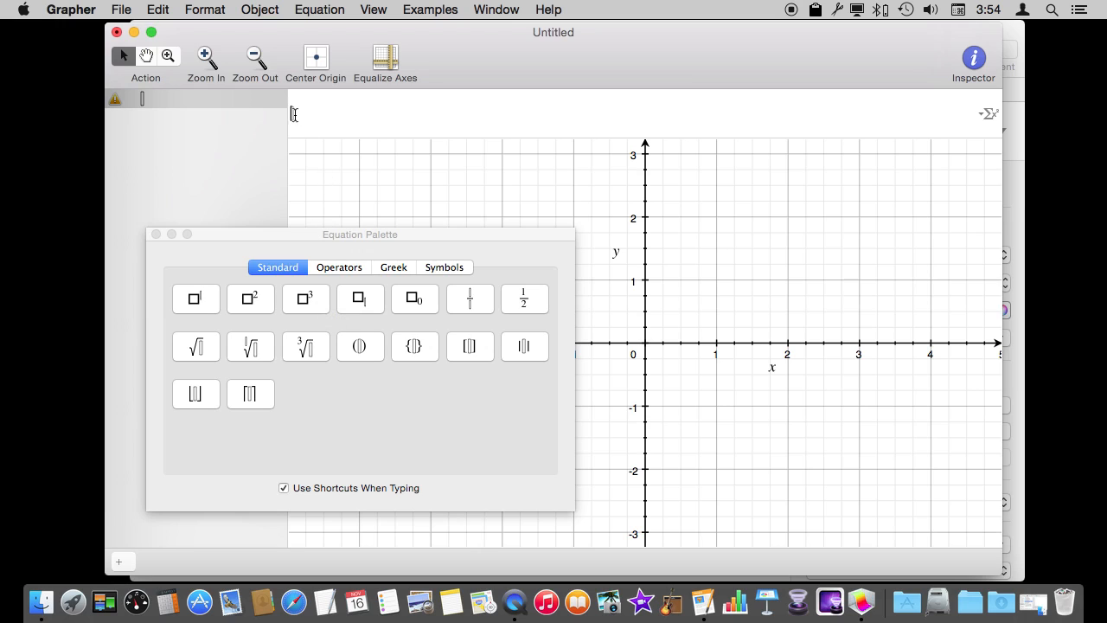
- Enter a² + b² as the equation, using the palette's squared template for both exponents
type("a")
left_click(257, 300)
type("+b")
left_click(254, 300)
- Enclose the a² + b² expression in a pair of parentheses
type("(")
left_click_drag(339, 113, 306, 114)
key("super+x")
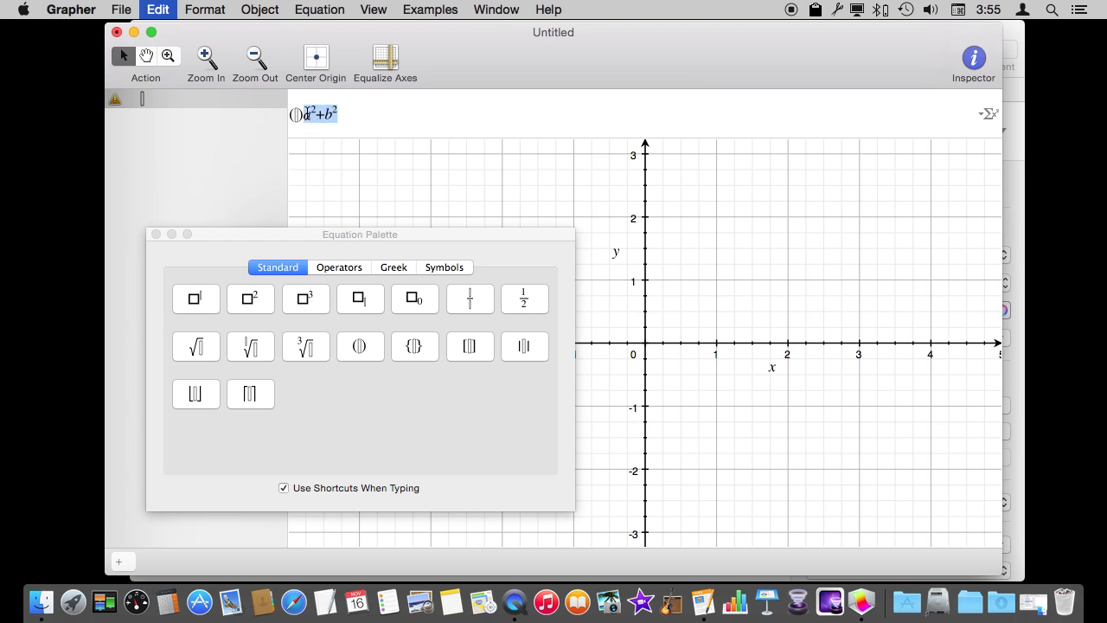
left_click(295, 113)
key("super+v")
left_click(351, 113)
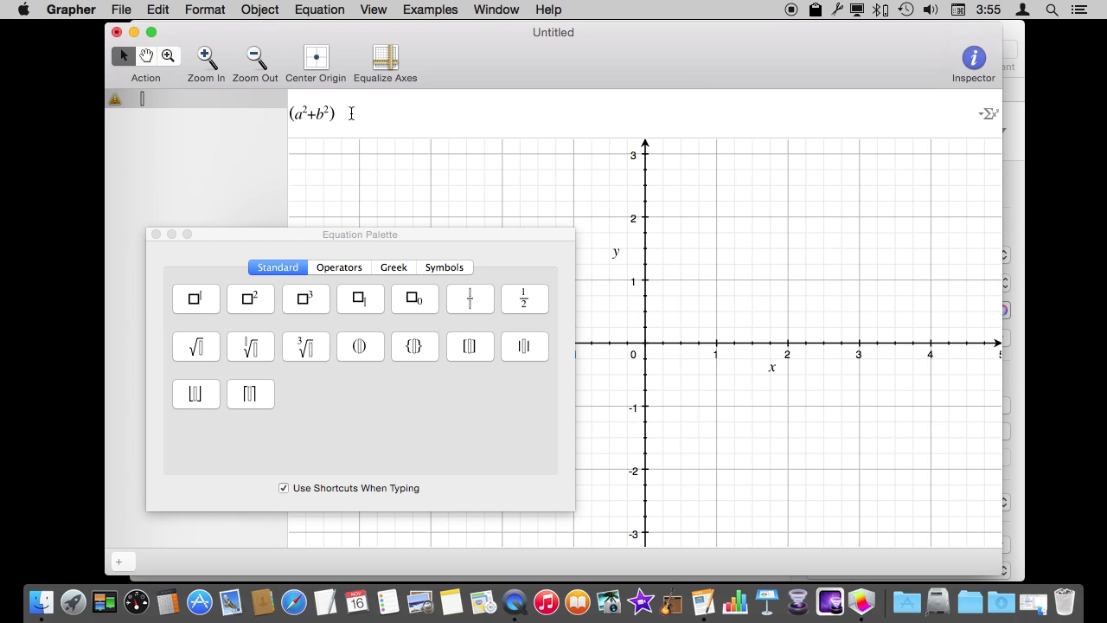
- Make the expression a fraction with the denominator c³ and remove the parentheses from the numerator
type("/")
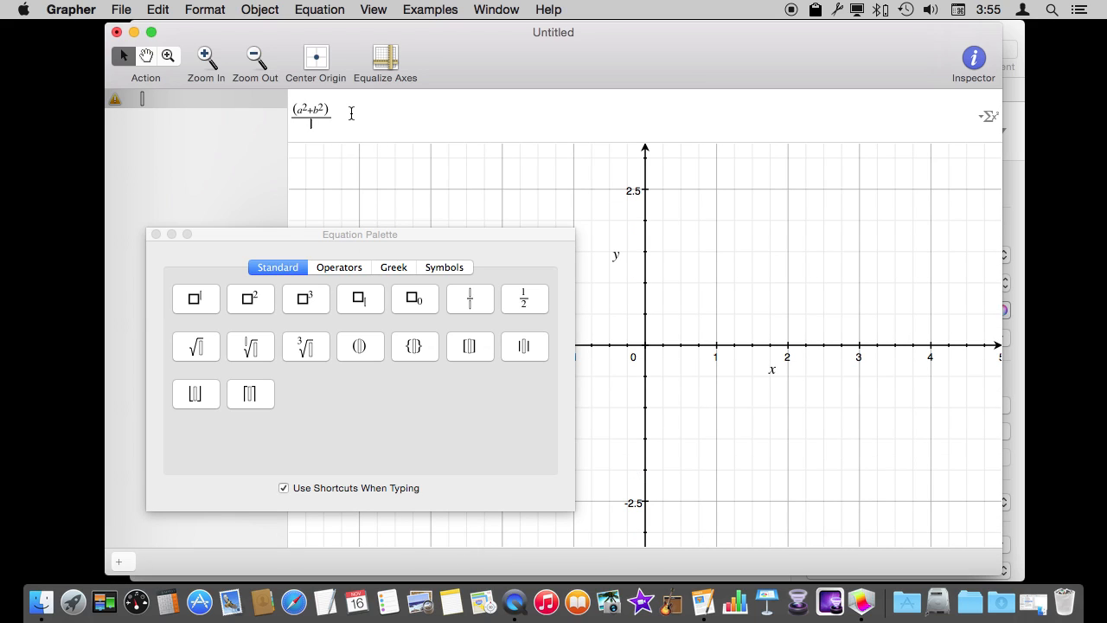
type("c")
left_click(312, 302)
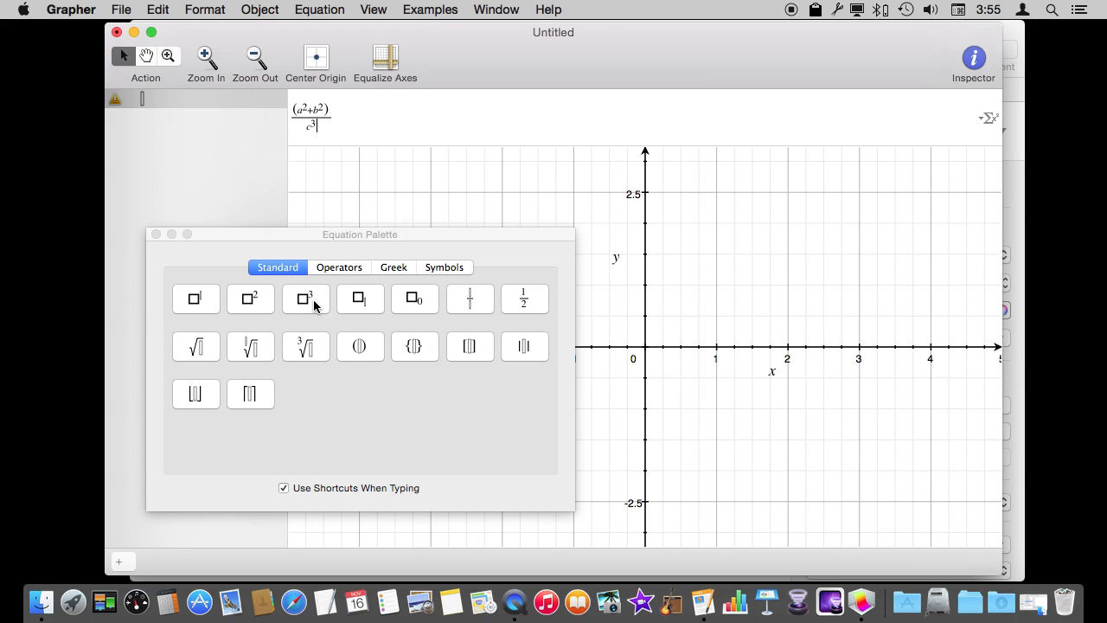
key("shift+Up")
left_click(295, 109)
key("BackSpace")
- Review the Operators, Greek and Symbols sets of the Equation Palette, and close the palette
left_click(341, 270)
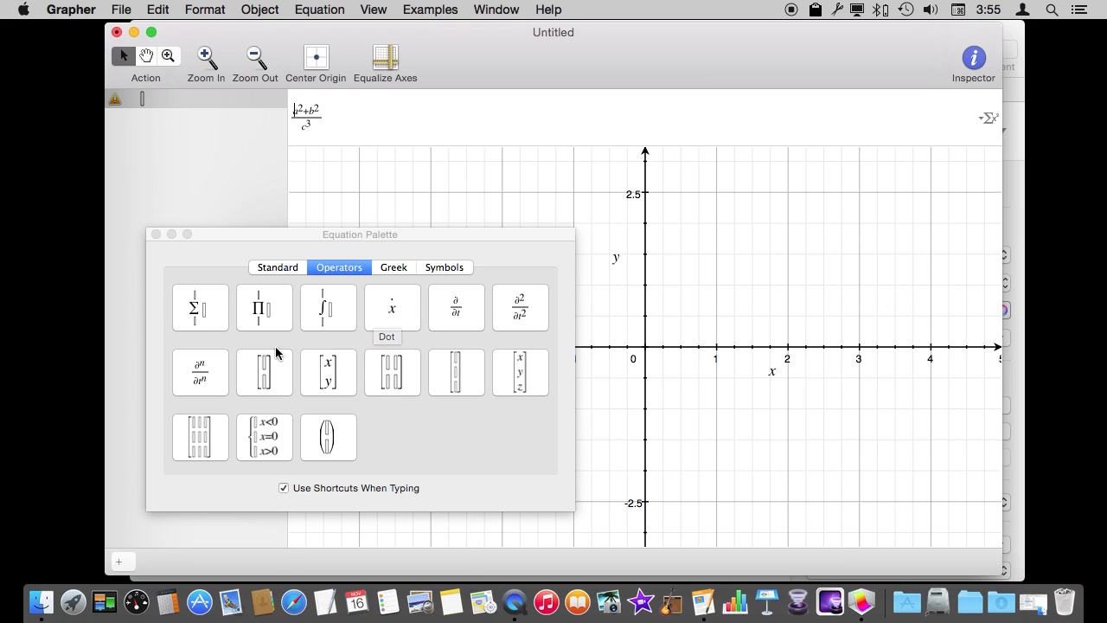
left_click(395, 268)
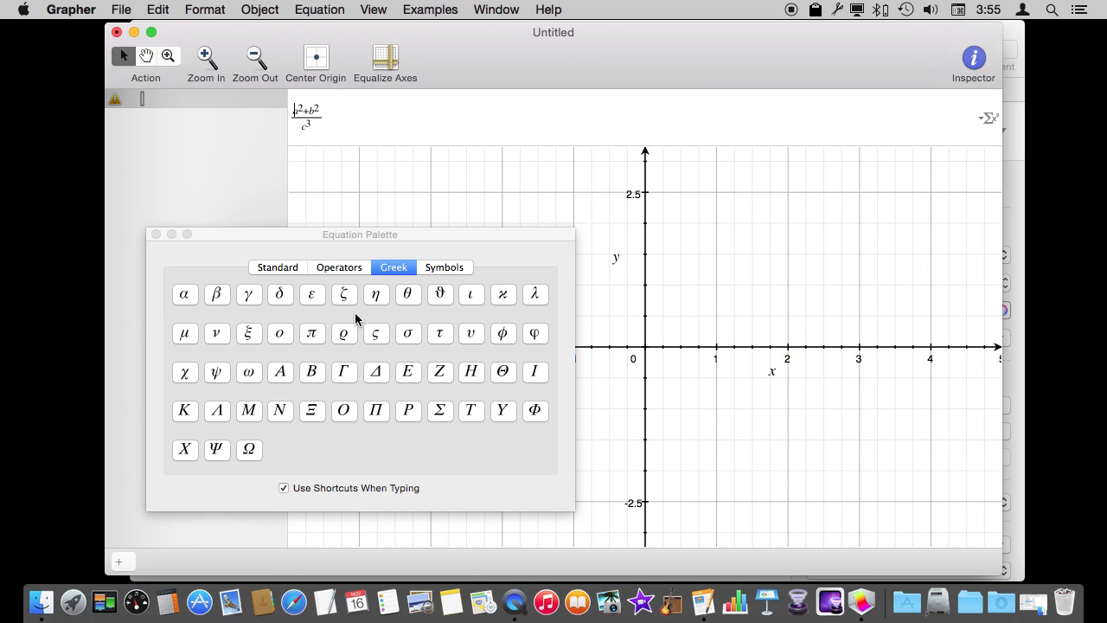
left_click(445, 268)
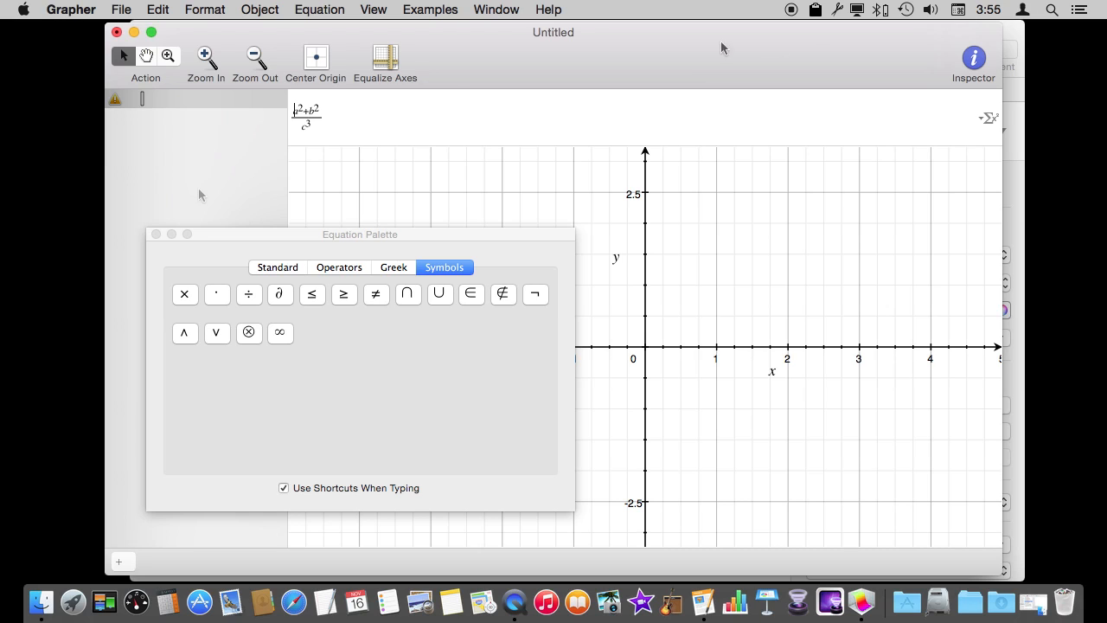
left_click(155, 235)
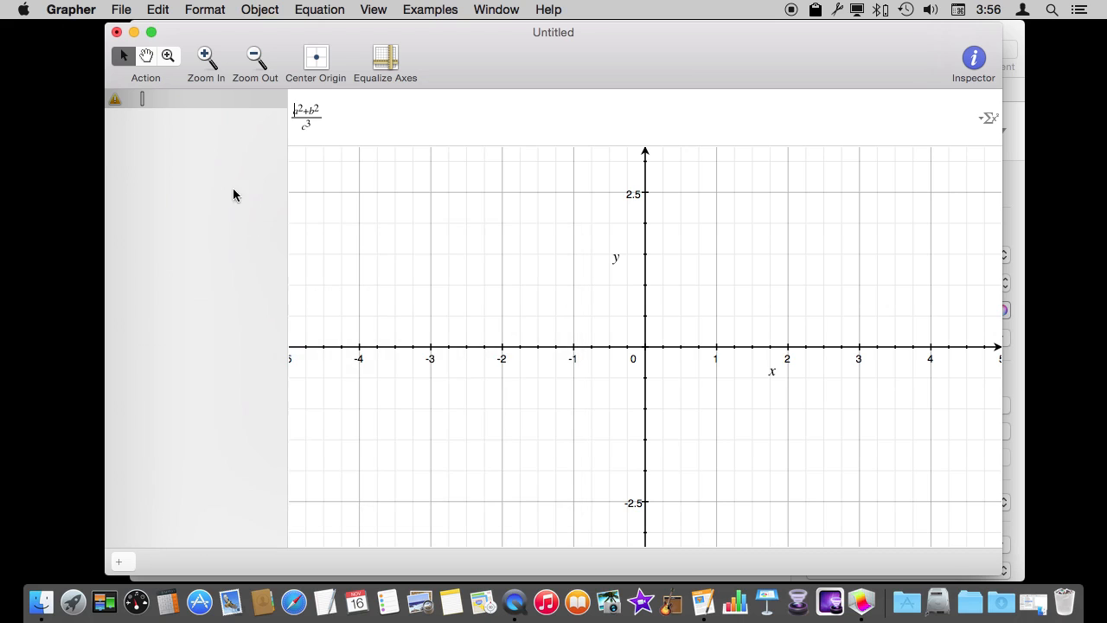
- Copy the whole fraction equation and switch to the Pages document
left_click_drag(346, 132, 293, 109)
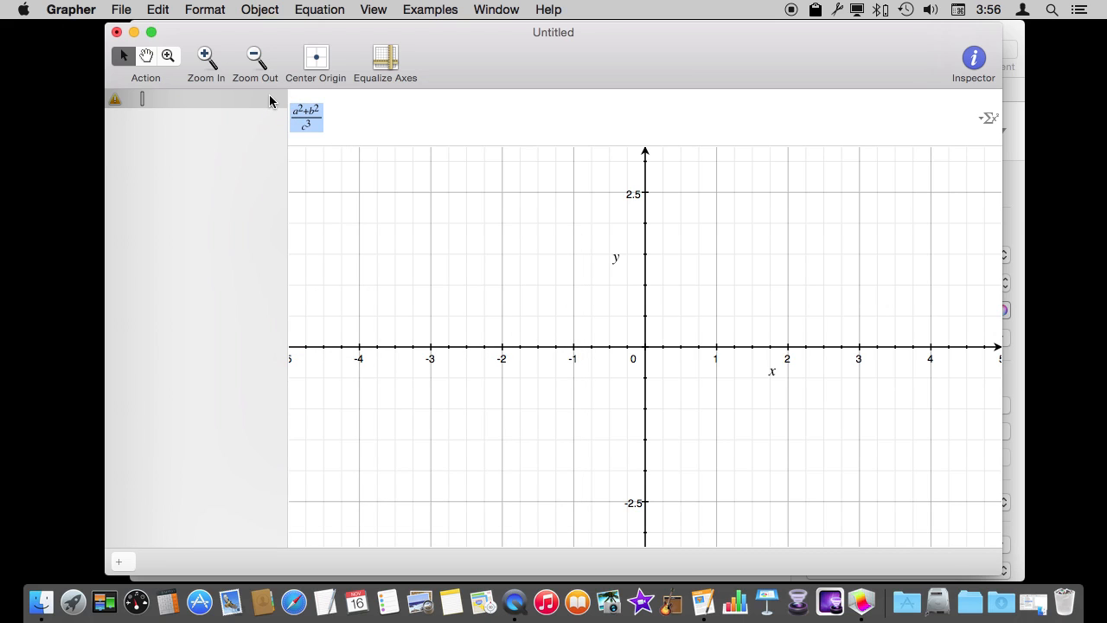
left_click_drag(159, 10, 176, 90)
left_click(708, 602)
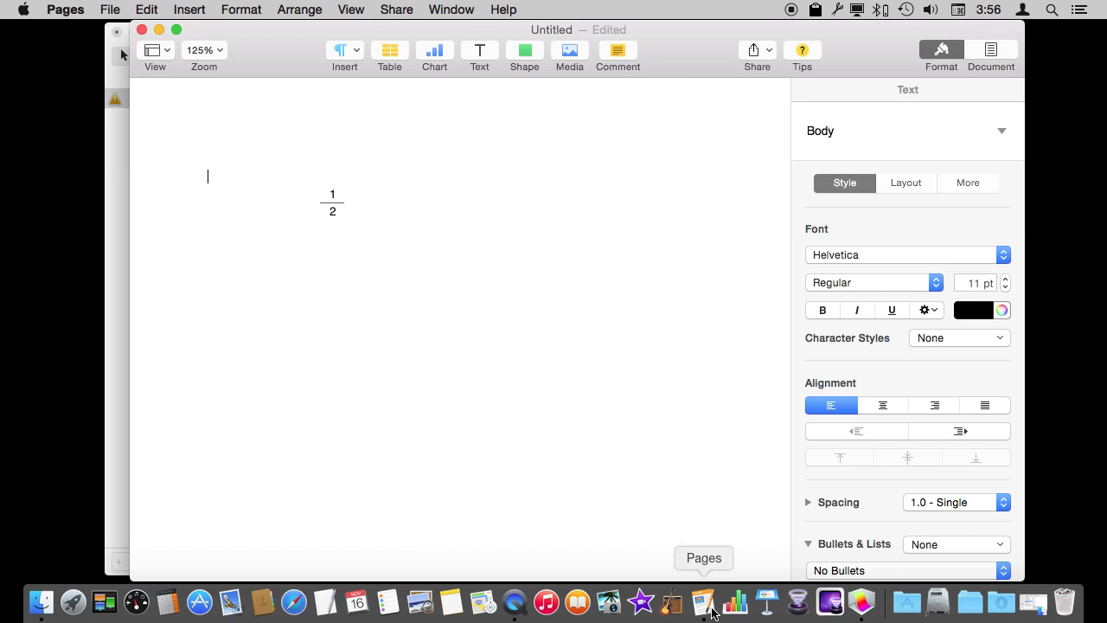
- Delete the hand-built 1/2 fraction from the page and write "This is my text."
left_click(334, 202)
key("super+a")
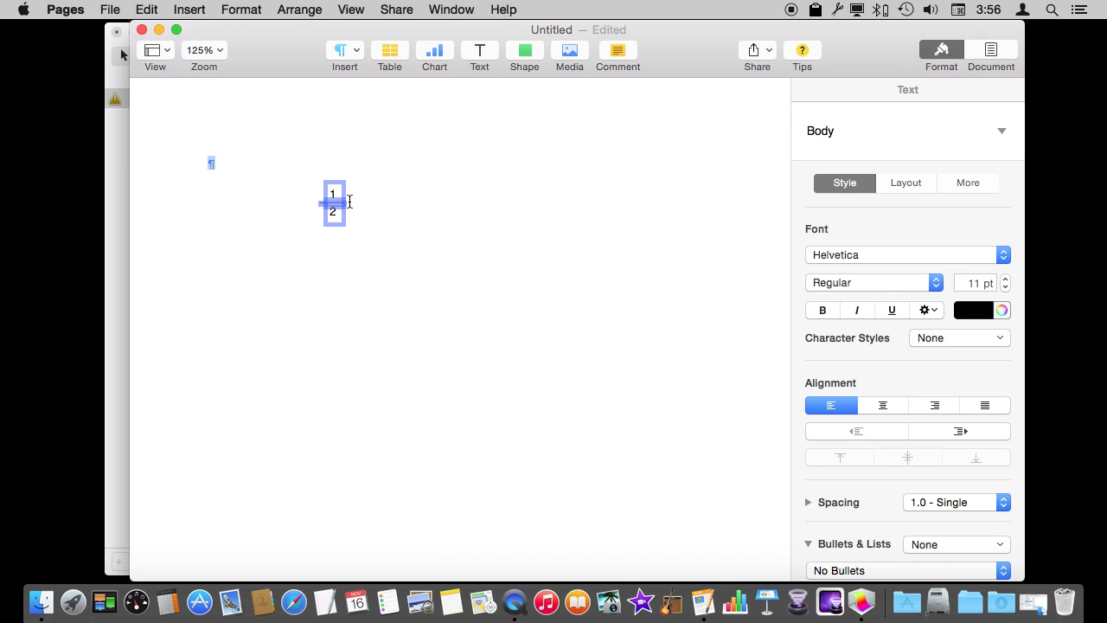
key("BackSpace")
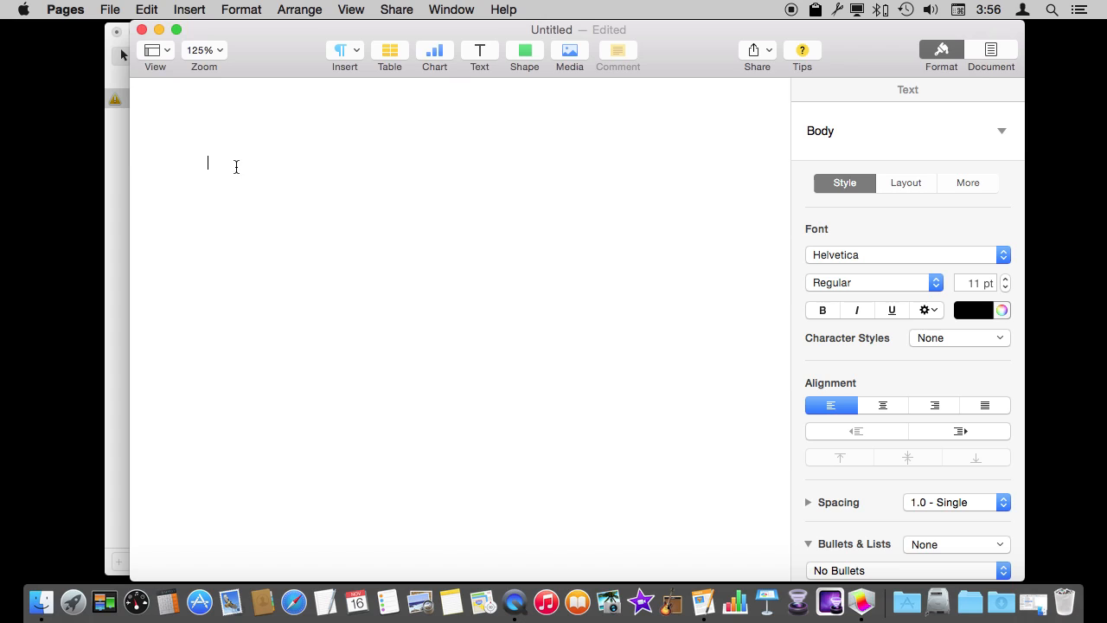
type("This is my tex")
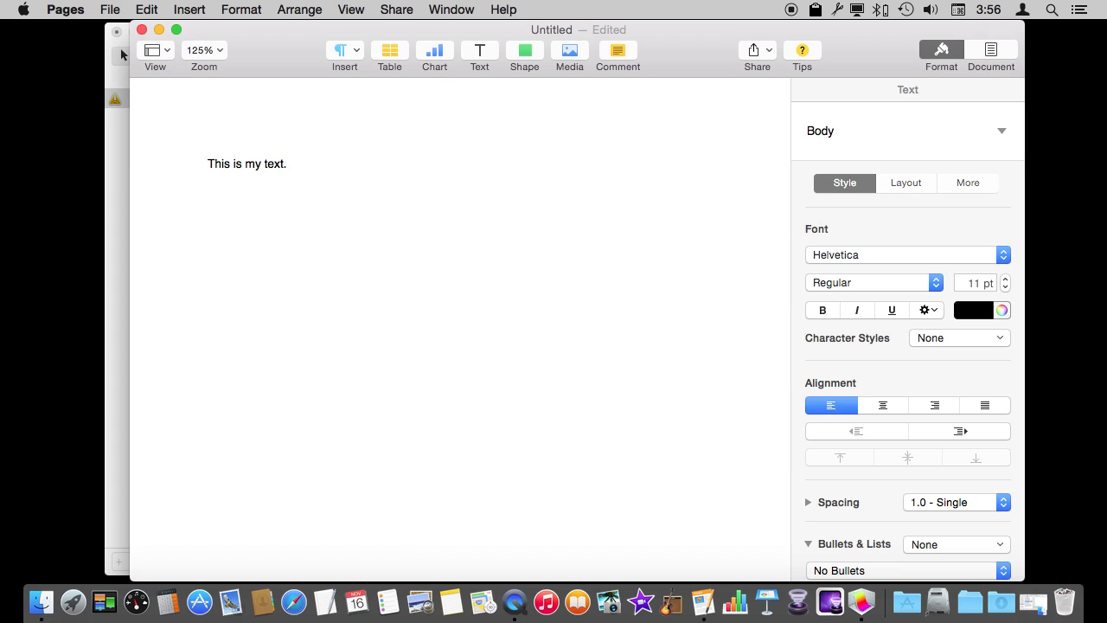
type("t.")
- Paste the copied equation with text wrap None and place it directly after "This is my text."
key("super+v")
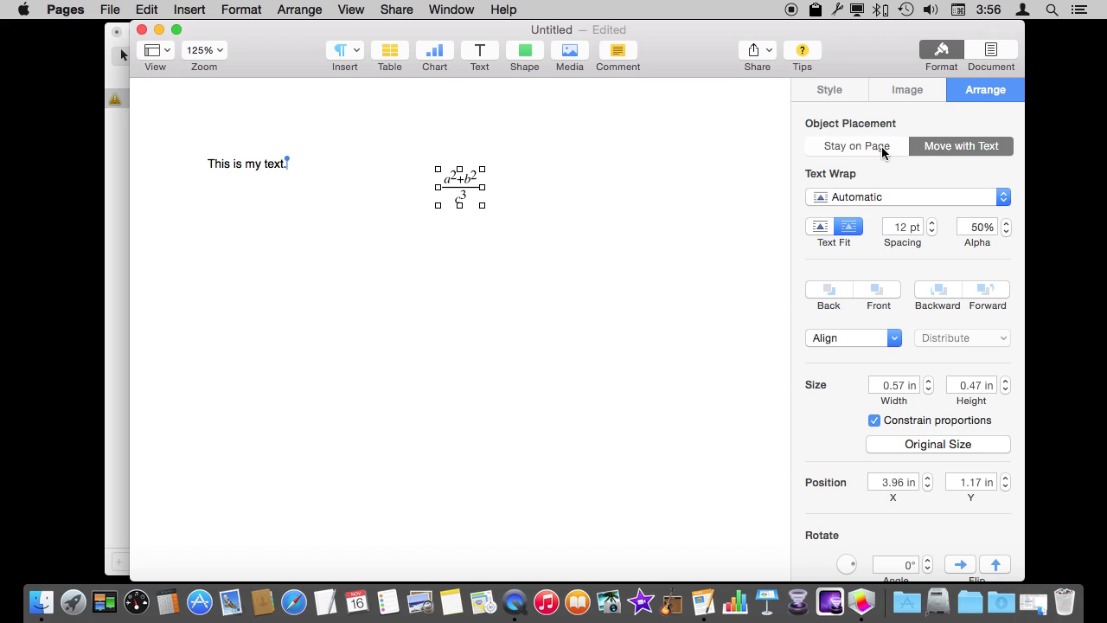
left_click(862, 201)
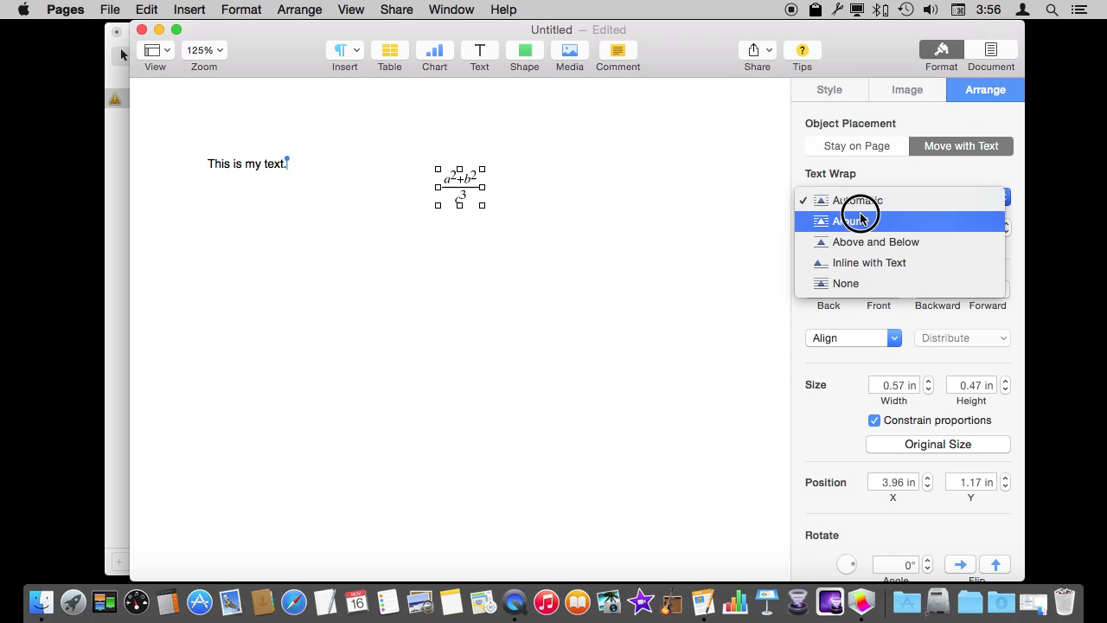
left_click(816, 284)
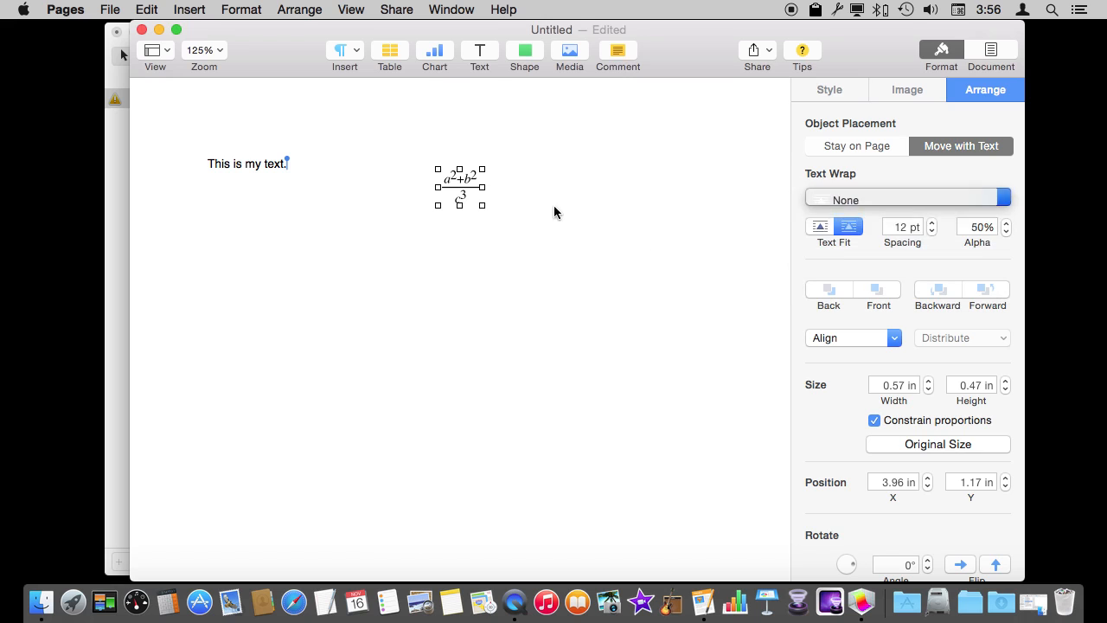
left_click_drag(459, 197, 320, 173)
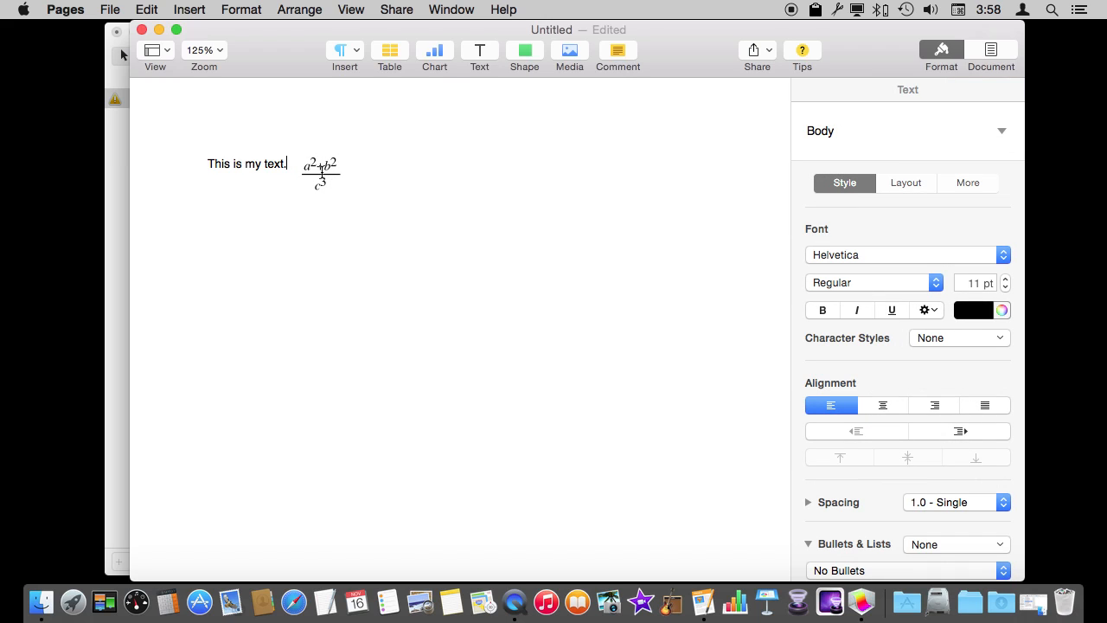
left_click(317, 176)
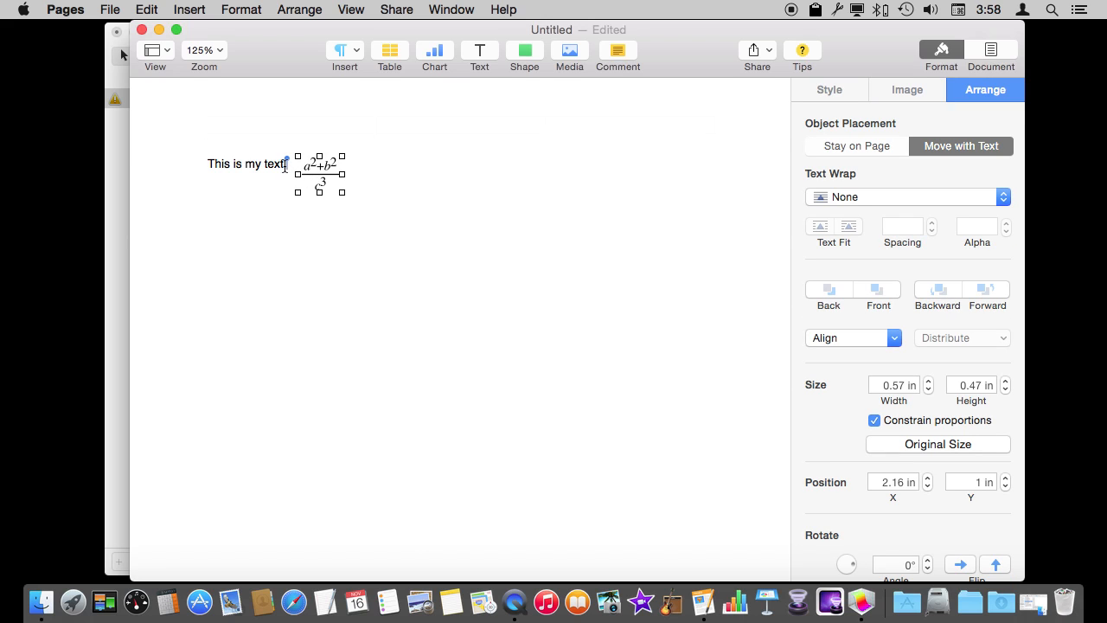
- Break the line after "This" and move the equation beside the end of the second line
left_click(234, 164)
key("BackSpace")
key("Return")
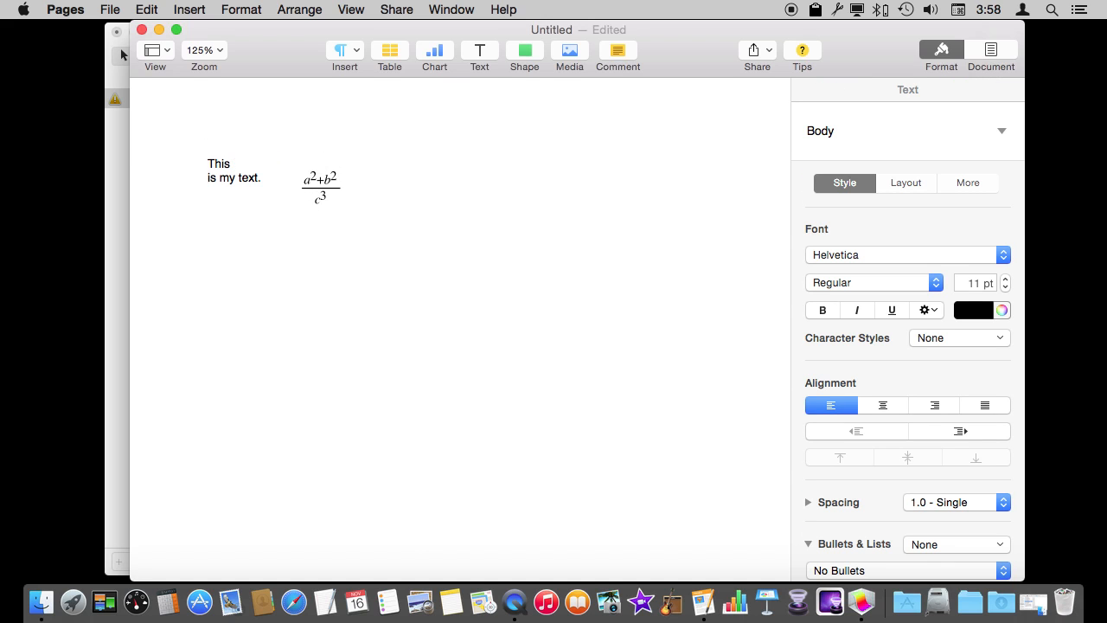
left_click(328, 180)
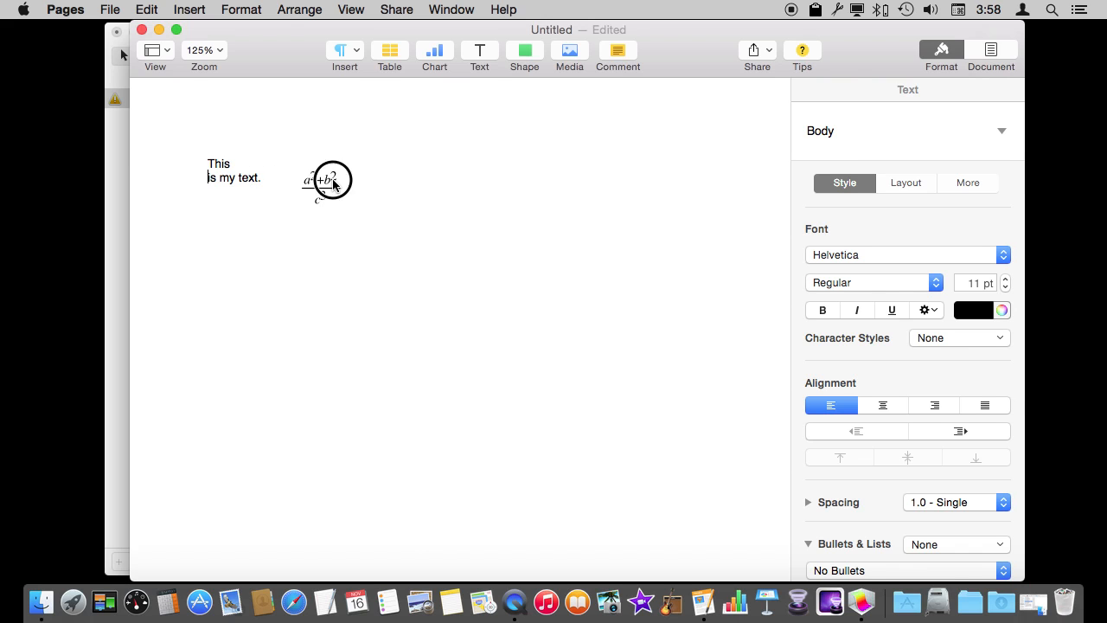
left_click_drag(320, 188, 280, 179)
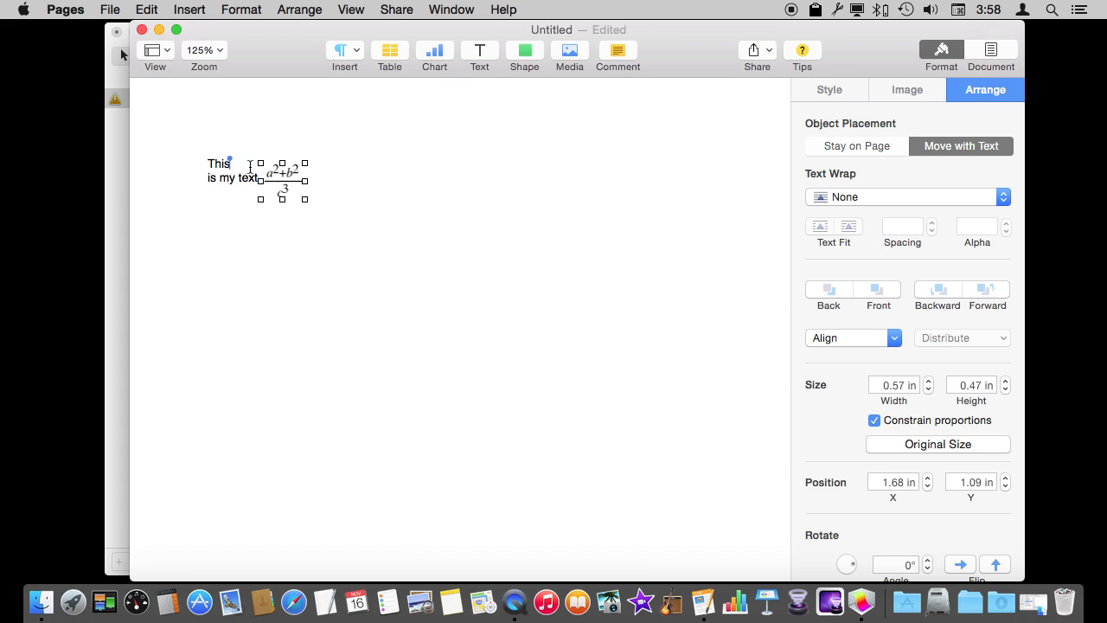
- Remove the line break so the words form the single line "This is my text." again
left_click(211, 179)
key("BackSpace")
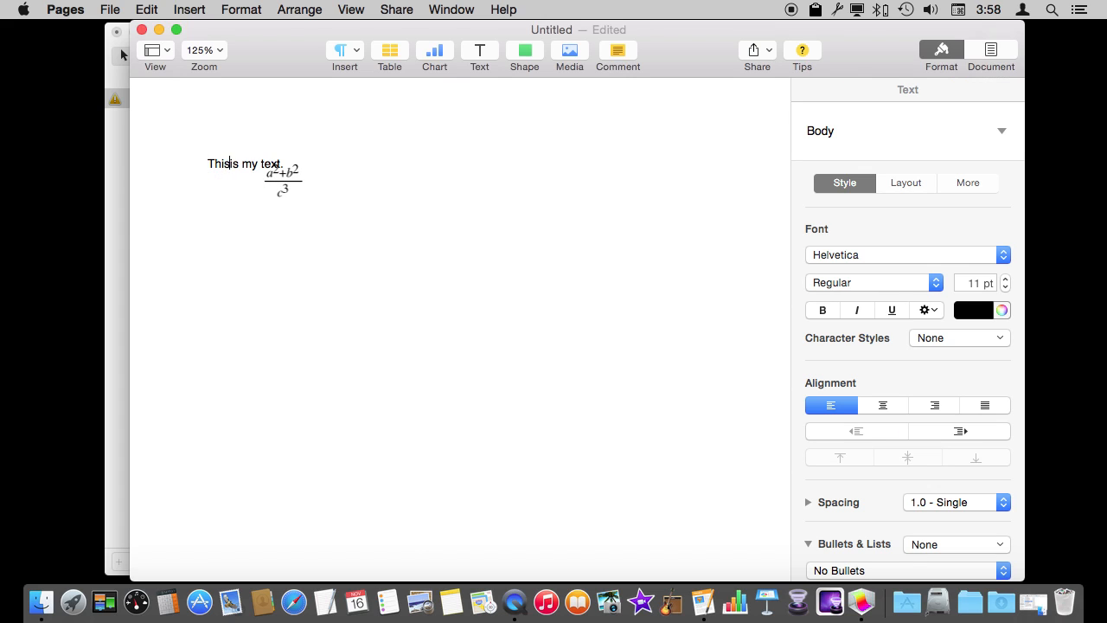
left_click(202, 171)
key("Return")
key("BackSpace")
- Move the equation below the text line and enlarge it to about 3.1 in wide and 2.5 in high
left_click(282, 198)
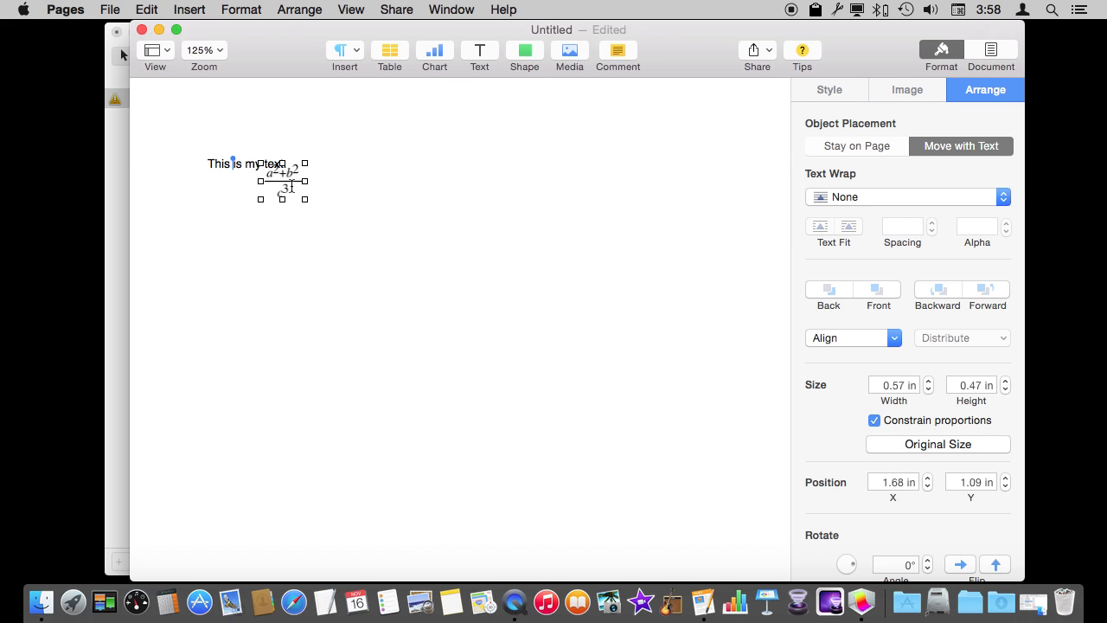
left_click_drag(284, 190, 369, 231)
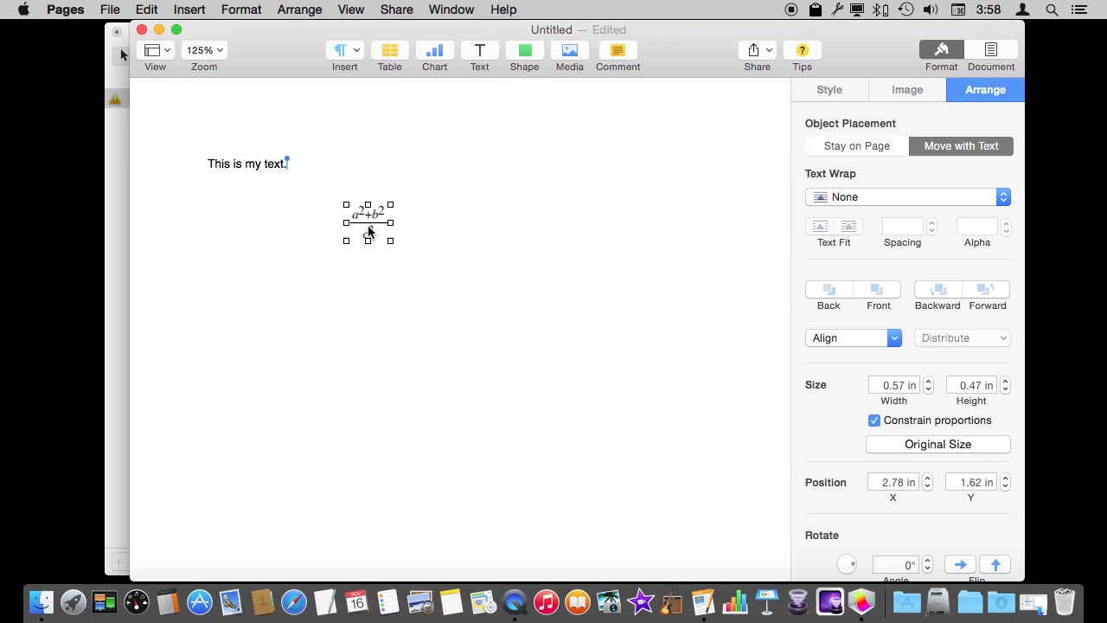
left_click_drag(390, 242, 606, 377)
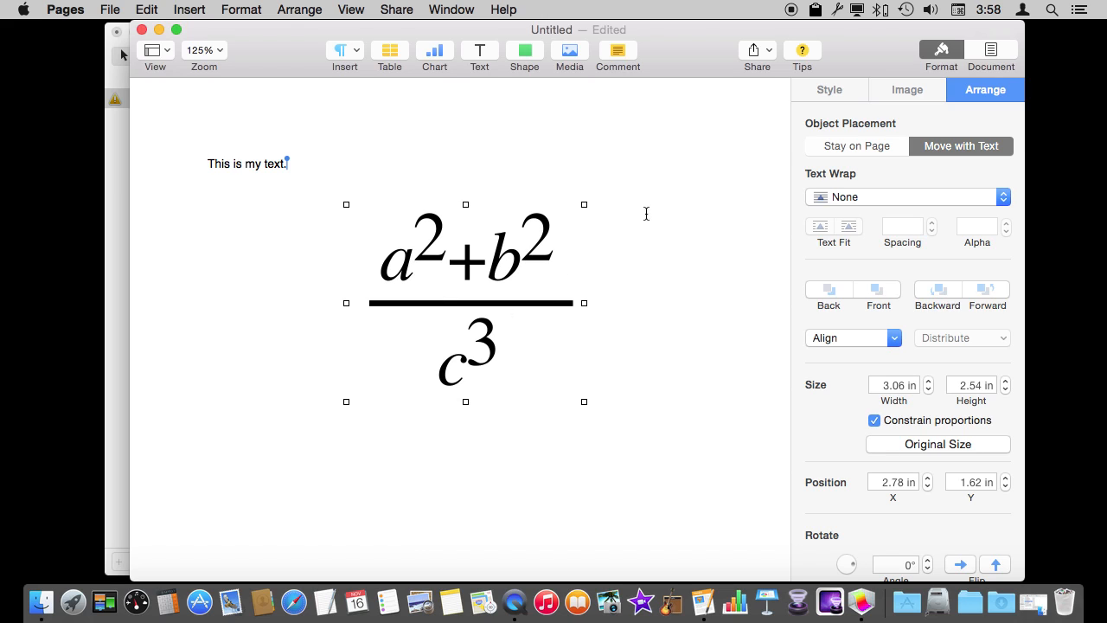
left_click(442, 277)
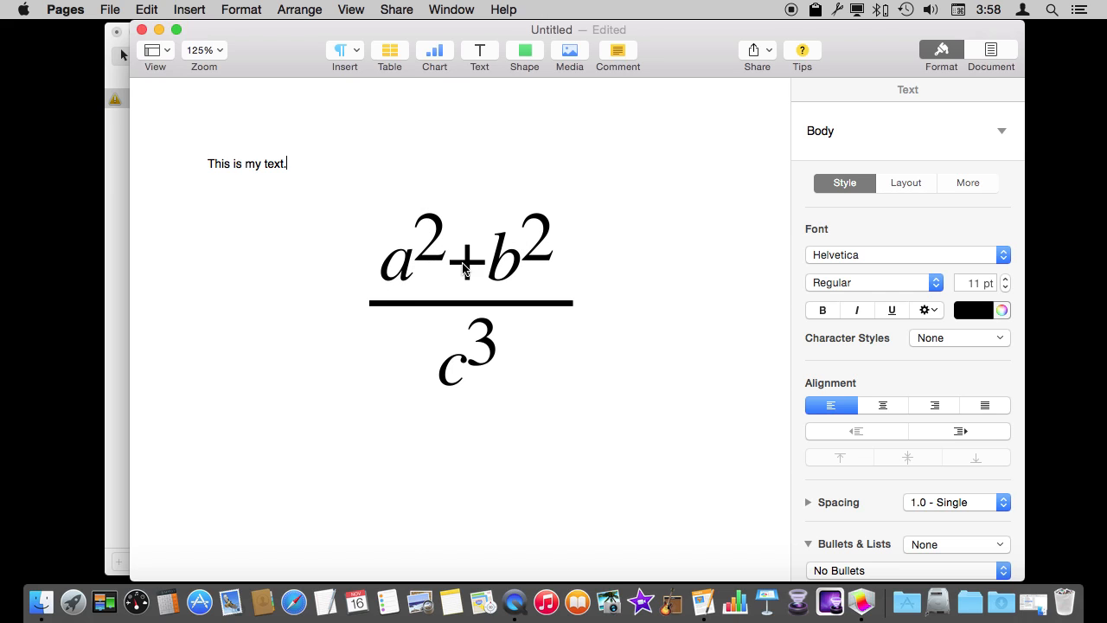
- Switch to Grapher and view the Save As options for the equation file without saving it
left_click(862, 603)
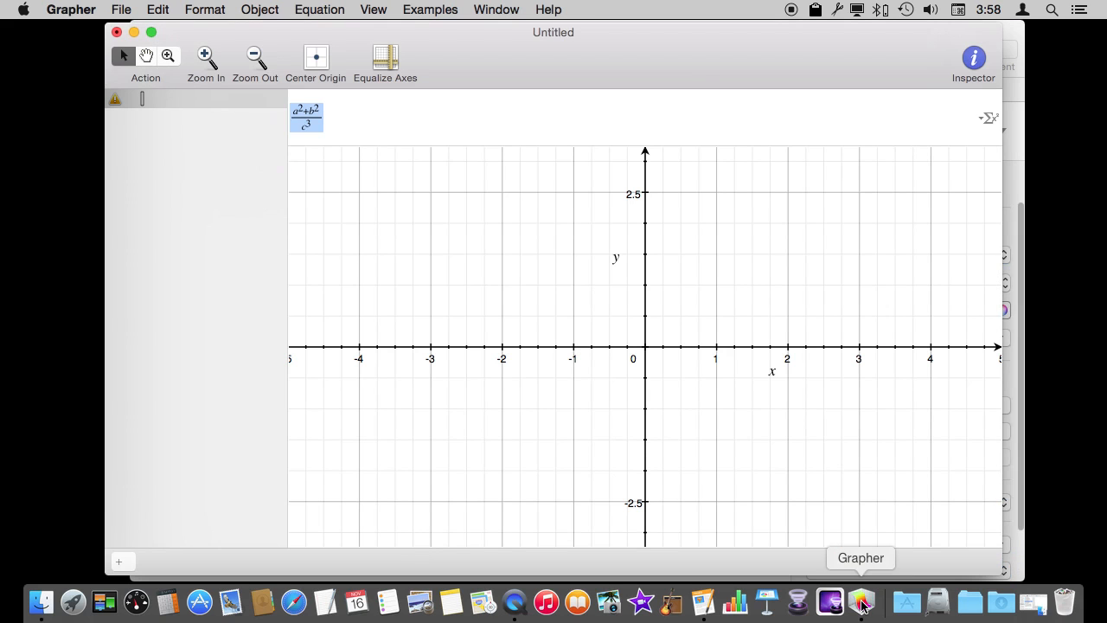
left_click(308, 119)
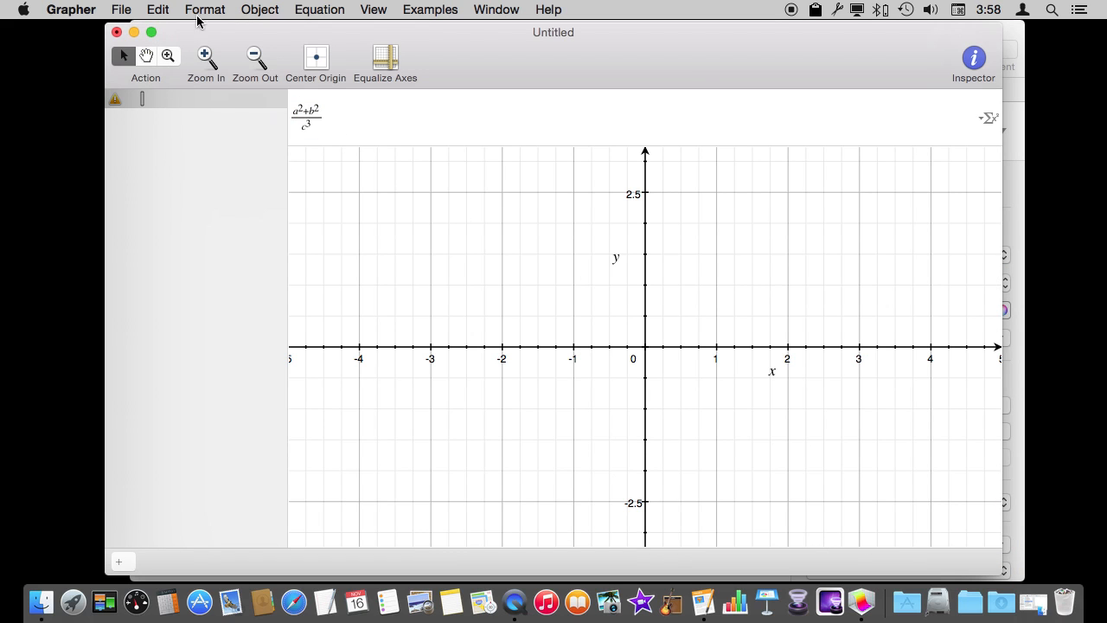
left_click(126, 9)
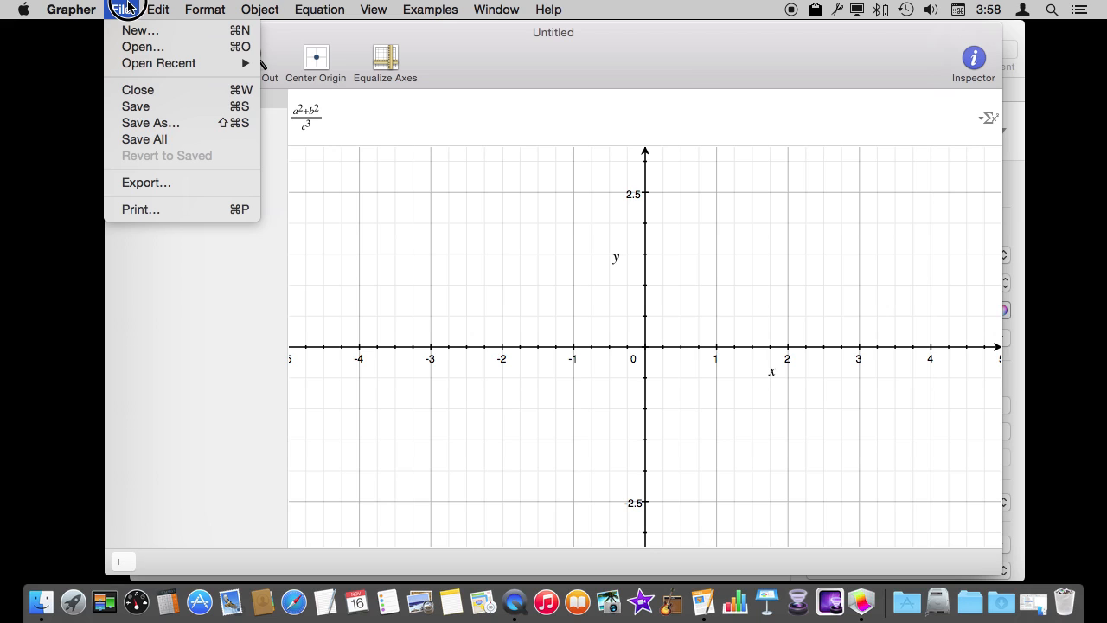
left_click(151, 122)
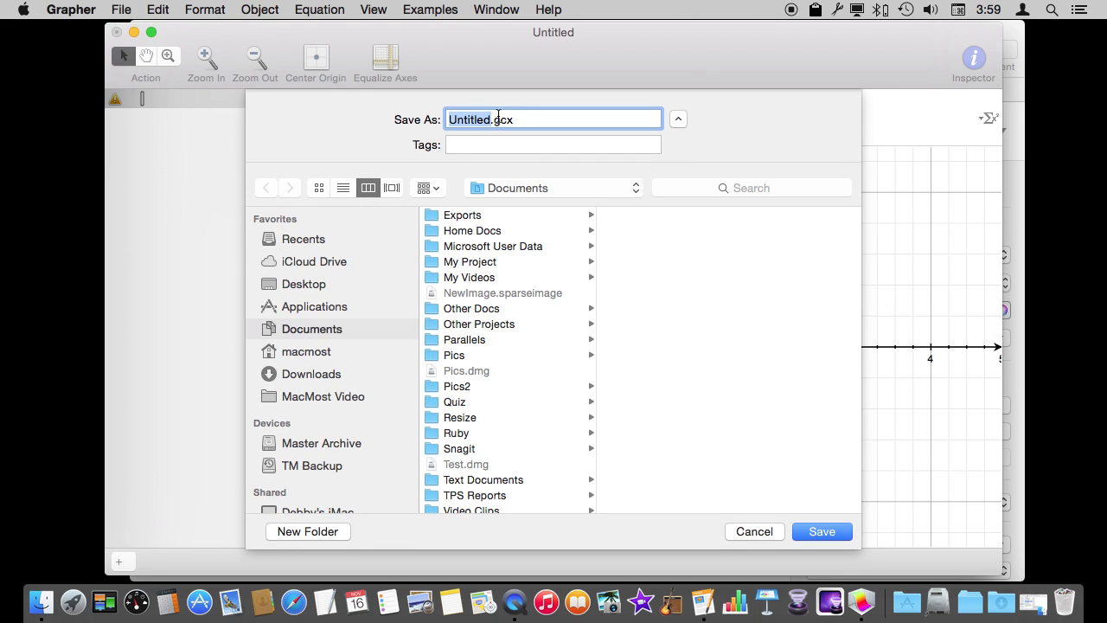
left_click(749, 530)
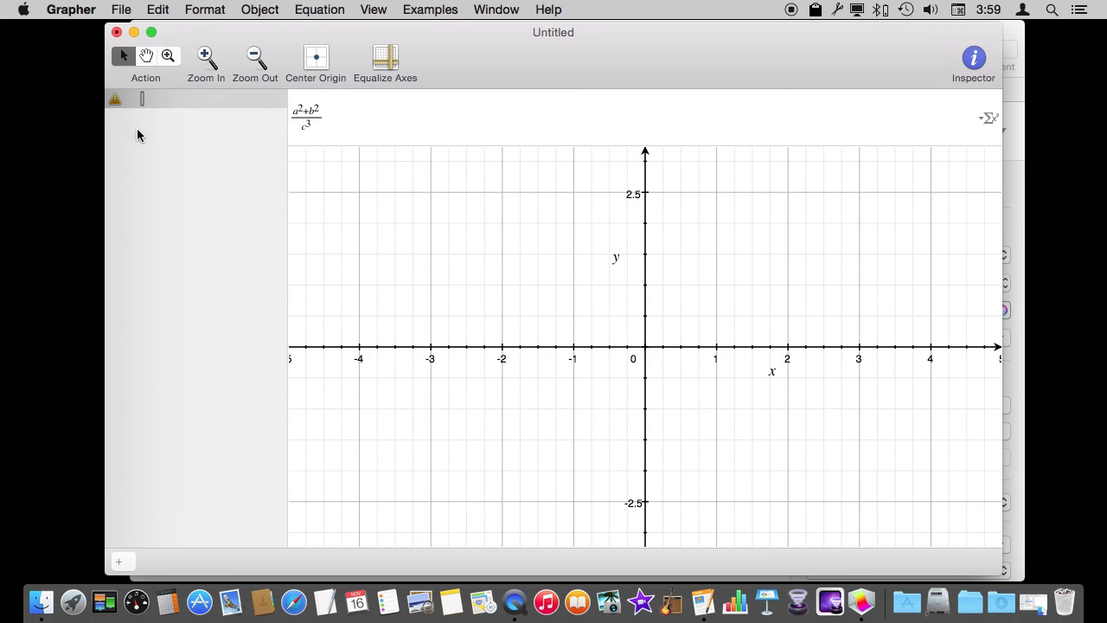
- Add a second, new equation entry to the equation list
left_click(118, 562)
left_click(153, 484)
left_click(156, 108)
left_click(162, 130)
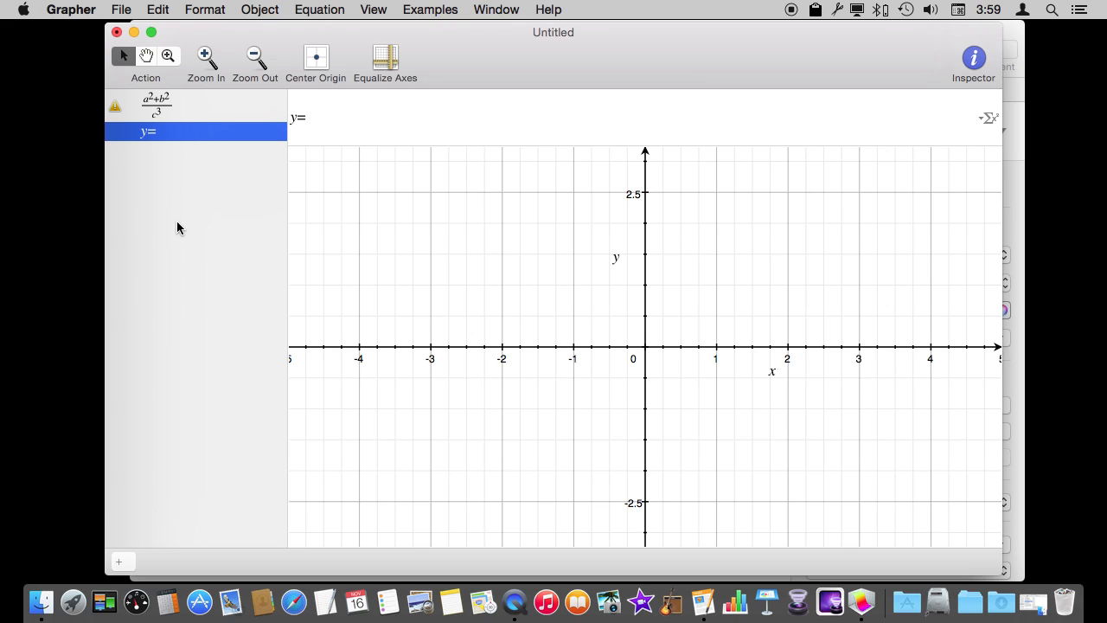
- Change the plus sign in the first equation's numerator to a minus sign and copy the whole equation
left_click(165, 102)
left_click(309, 107)
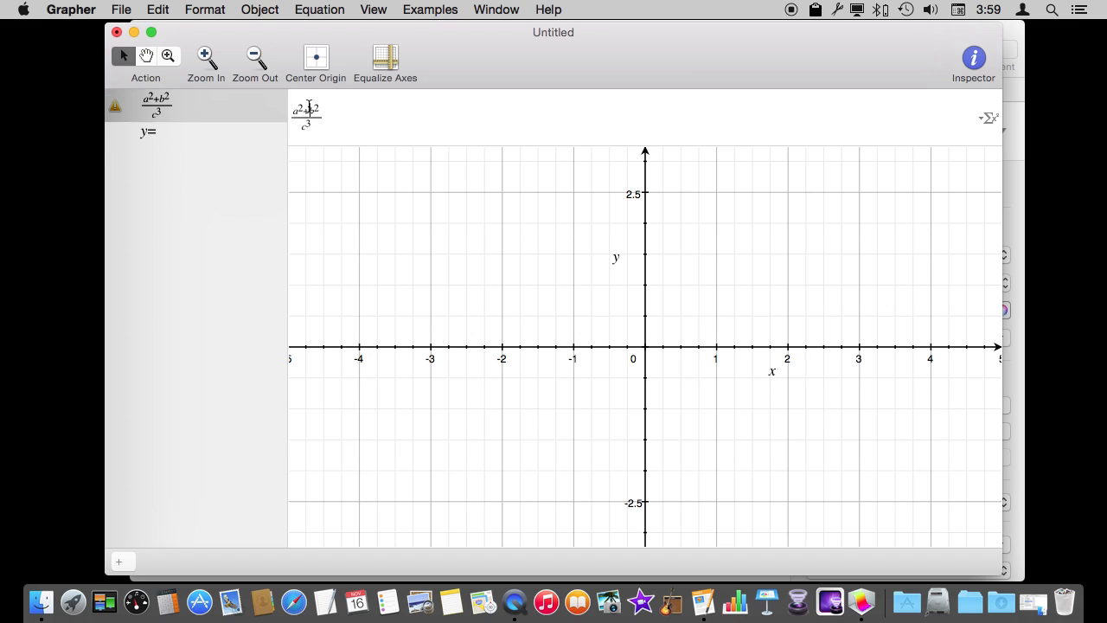
key("BackSpace")
type("-")
key("super+a")
key("super+c")
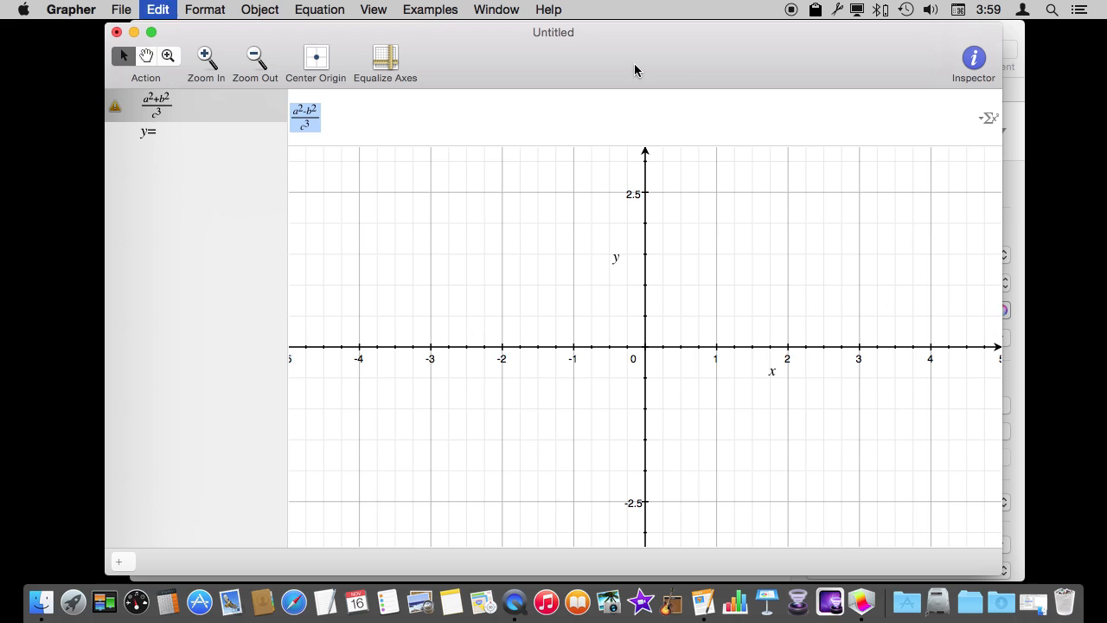
- Paste the a²-b² over c³ equation into the Pages document and enlarge it
left_click(693, 601)
key("super+v")
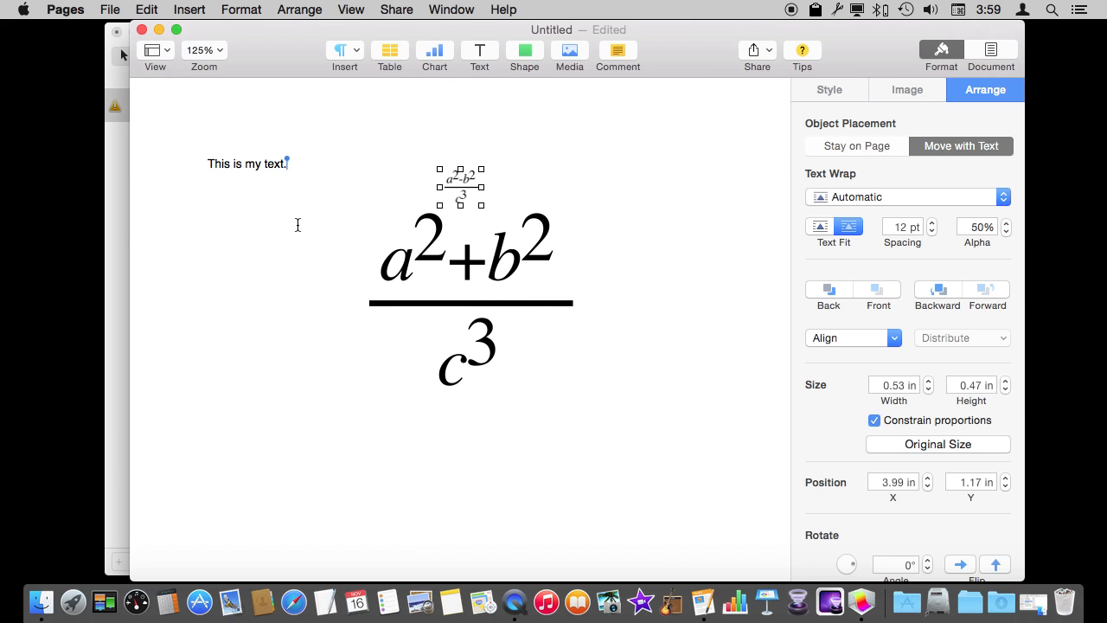
left_click(473, 198)
left_click(462, 257)
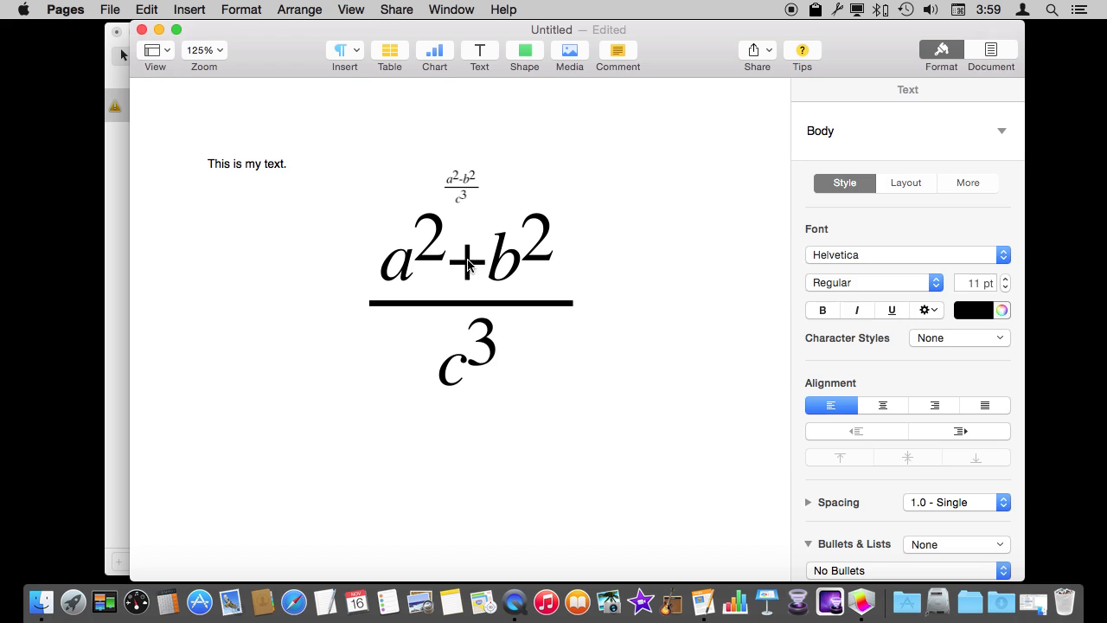
left_click(466, 180)
left_click_drag(481, 206, 574, 306)
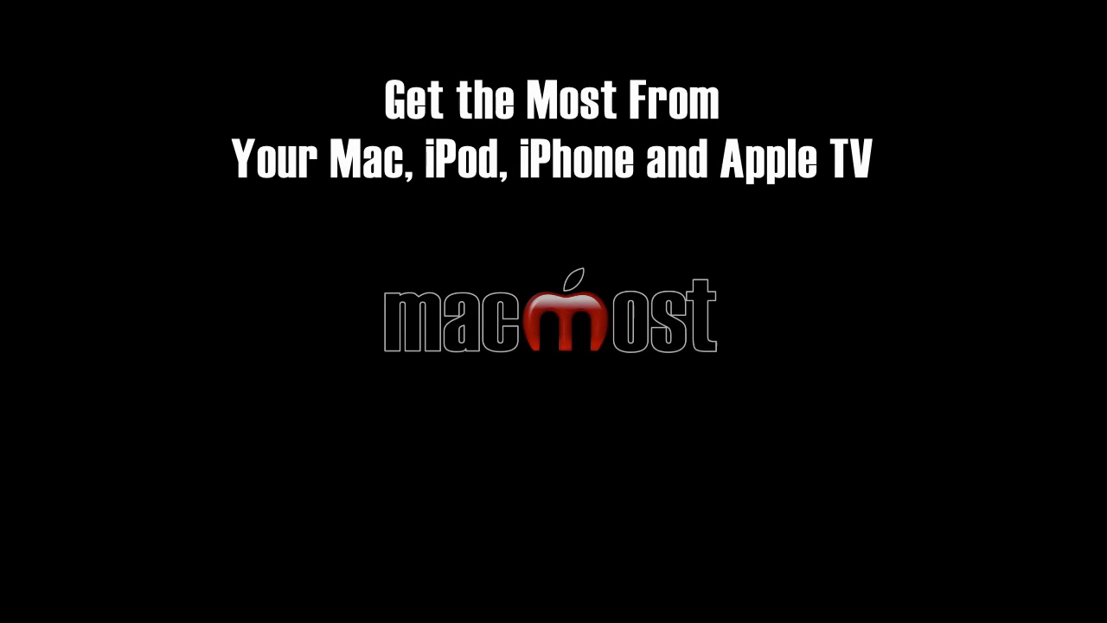